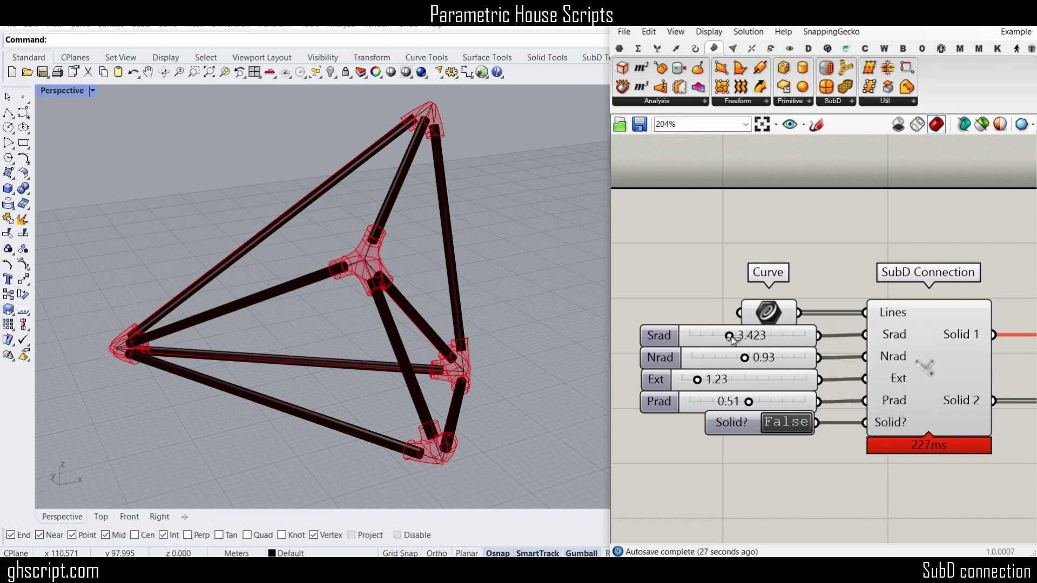
- Try an Srad value of 3.095 on the SubD Connection and return it to 3.423
{"action": "left_click_drag", "start_coordinate": [728, 336], "coordinate": [726, 336]}
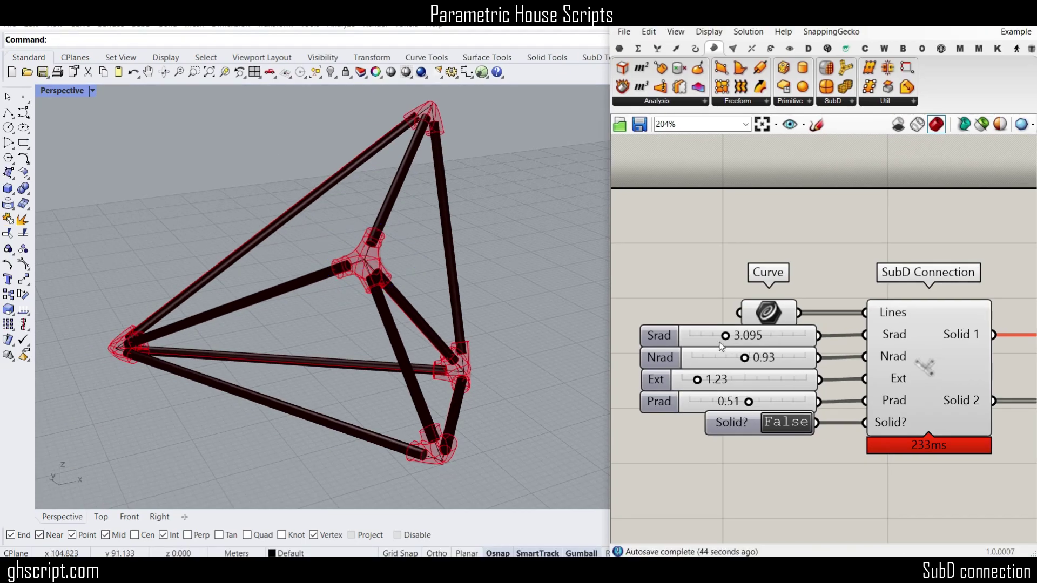
{"action": "left_click_drag", "start_coordinate": [720, 339], "coordinate": [729, 336]}
{"action": "scroll", "coordinate": [450, 296], "scroll_direction": "up", "scroll_amount": 5}
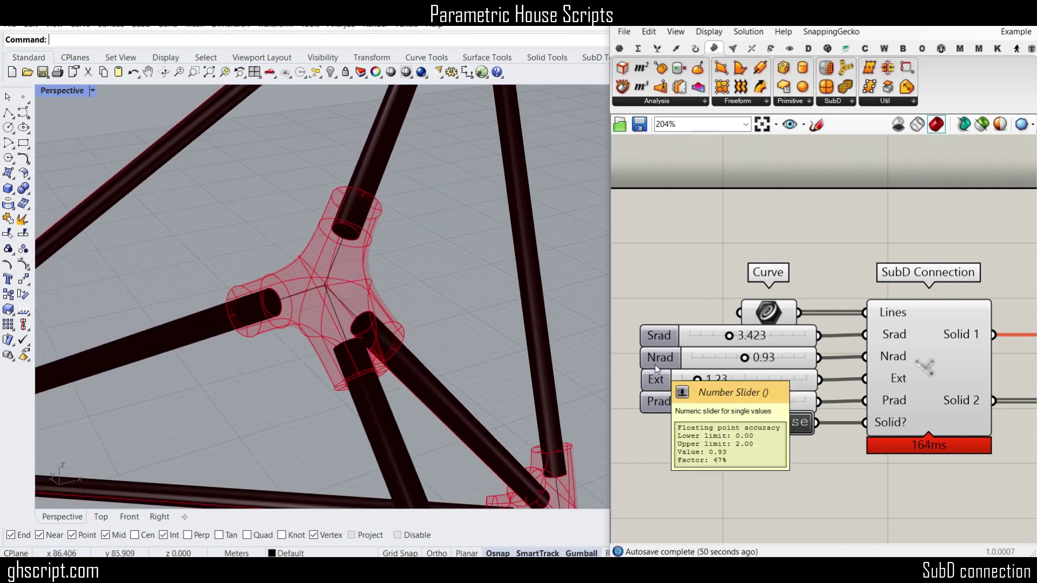
- Try raising Nrad to 1.24 and view the thicker node from several angles
{"action": "left_click_drag", "start_coordinate": [750, 359], "coordinate": [768, 361]}
{"action": "right_click_drag", "start_coordinate": [243, 368], "coordinate": [401, 243]}
{"action": "scroll", "coordinate": [400, 243], "scroll_direction": "up", "scroll_amount": 1}
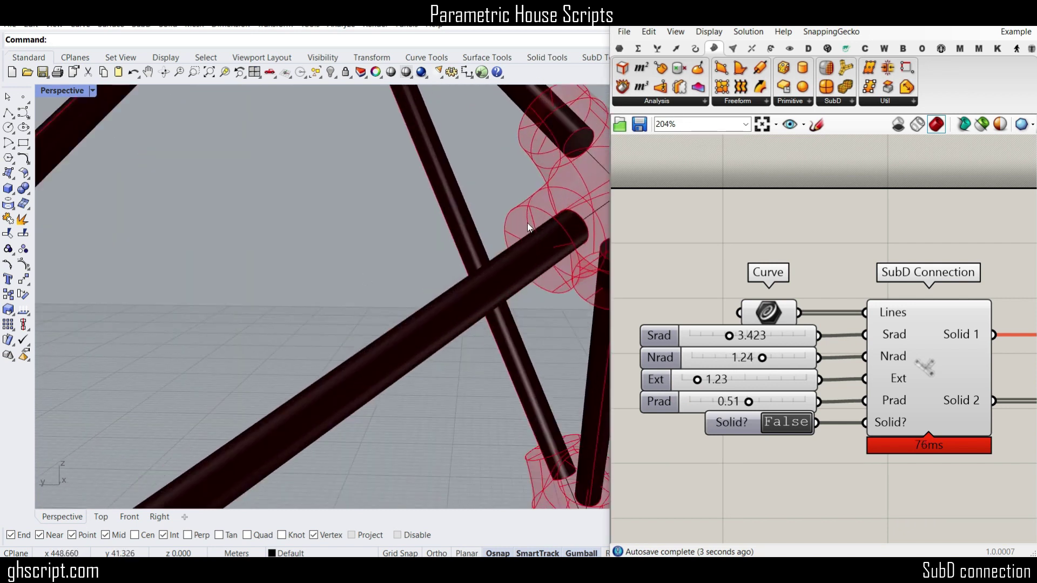
{"action": "right_click_drag", "start_coordinate": [528, 227], "coordinate": [457, 295]}
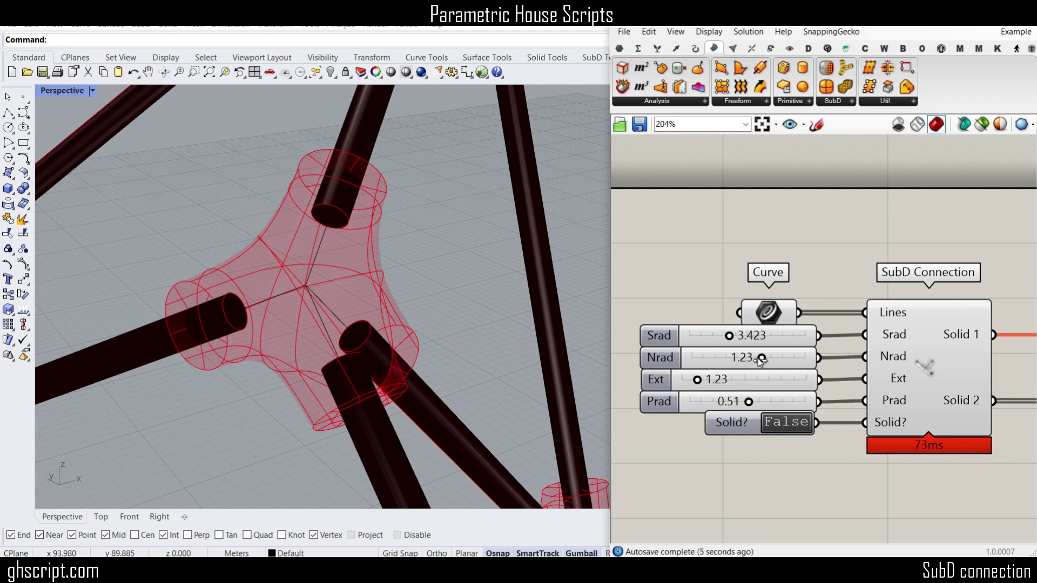
- Set the SubD Connection parameters to Ext 0.97, Prad 0.74 and Nrad 0.57
{"action": "left_click_drag", "start_coordinate": [762, 359], "coordinate": [752, 360]}
{"action": "mouse_move", "coordinate": [699, 385]}
{"action": "left_mouse_down"}
{"action": "mouse_move", "coordinate": [708, 384]}
{"action": "mouse_move", "coordinate": [696, 384]}
{"action": "left_mouse_up"}
{"action": "left_click_drag", "start_coordinate": [752, 406], "coordinate": [779, 398]}
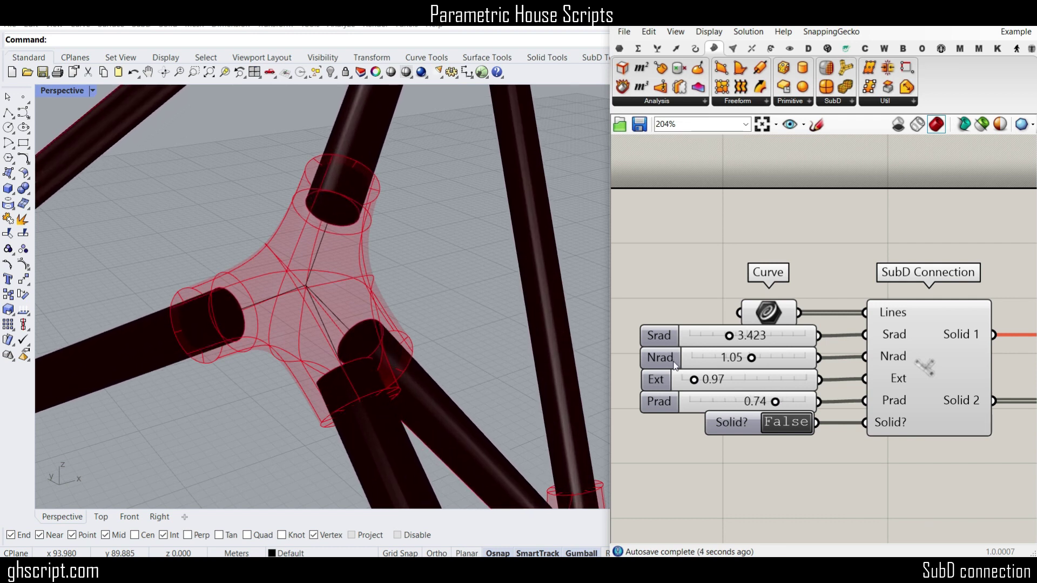
{"action": "left_click_drag", "start_coordinate": [755, 361], "coordinate": [724, 362]}
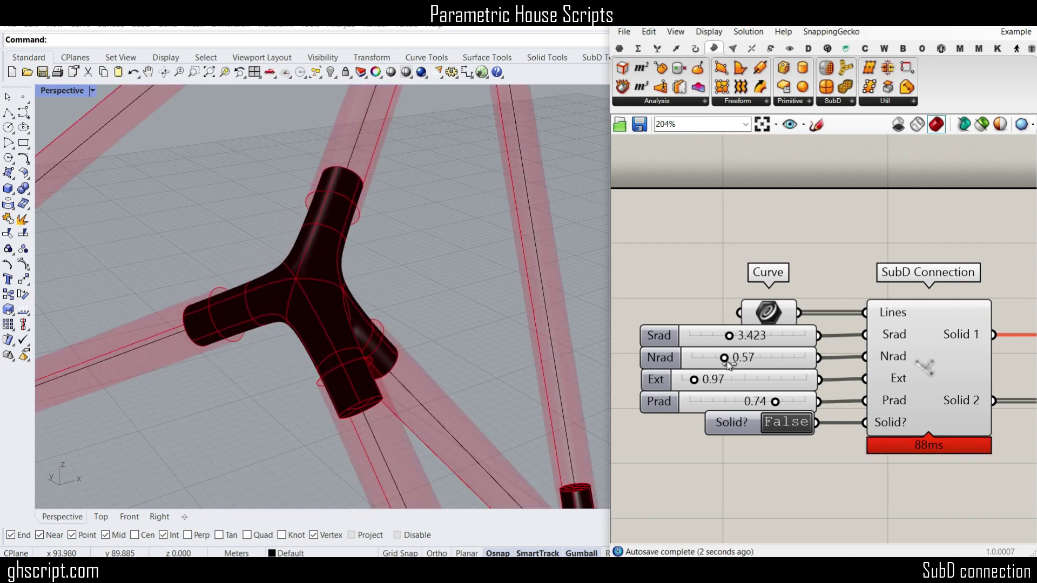
{"action": "right_click_drag", "start_coordinate": [331, 334], "coordinate": [281, 303]}
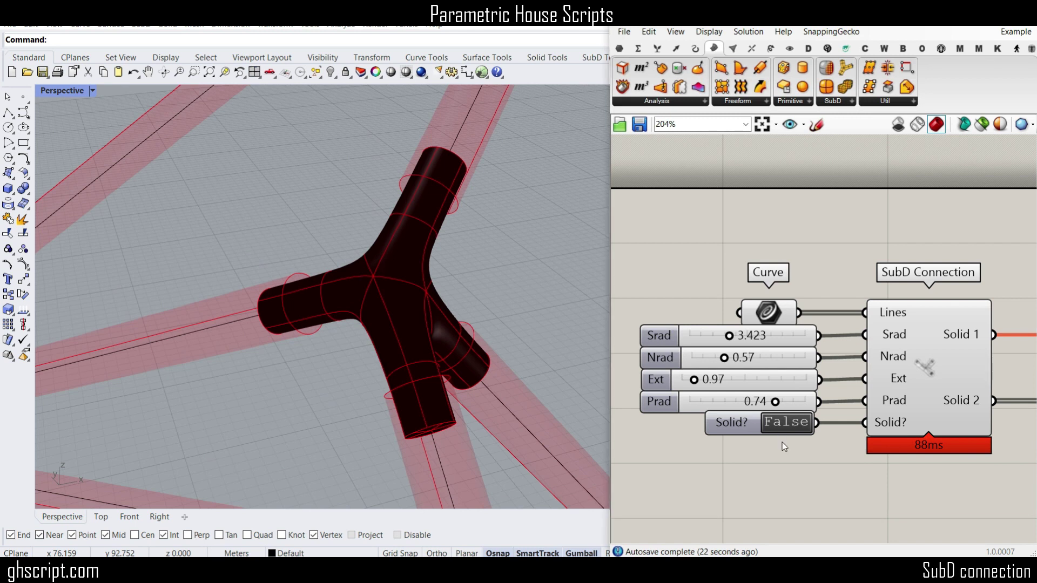
- Set Solid? to True and bake the Brep fed by Solid 1 onto Layer 01
{"action": "right_click_drag", "start_coordinate": [895, 419], "coordinate": [719, 397]}
{"action": "scroll", "coordinate": [796, 393], "scroll_direction": "down", "scroll_amount": 2}
{"action": "right_click_drag", "start_coordinate": [303, 345], "coordinate": [463, 365]}
{"action": "scroll", "coordinate": [743, 359], "scroll_direction": "up", "scroll_amount": 4}
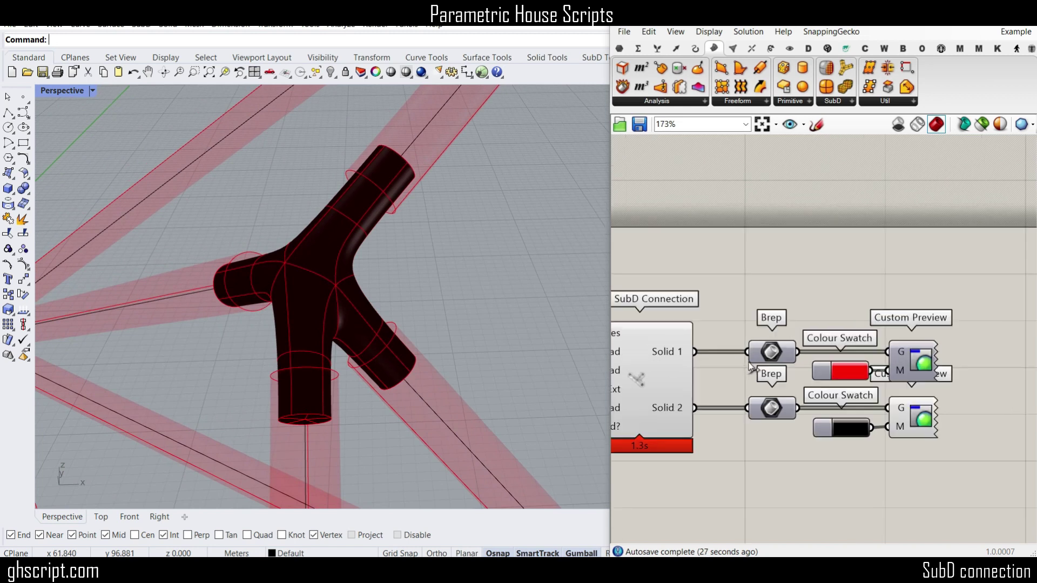
{"action": "right_click", "coordinate": [801, 348]}
{"action": "left_click", "coordinate": [822, 355]}
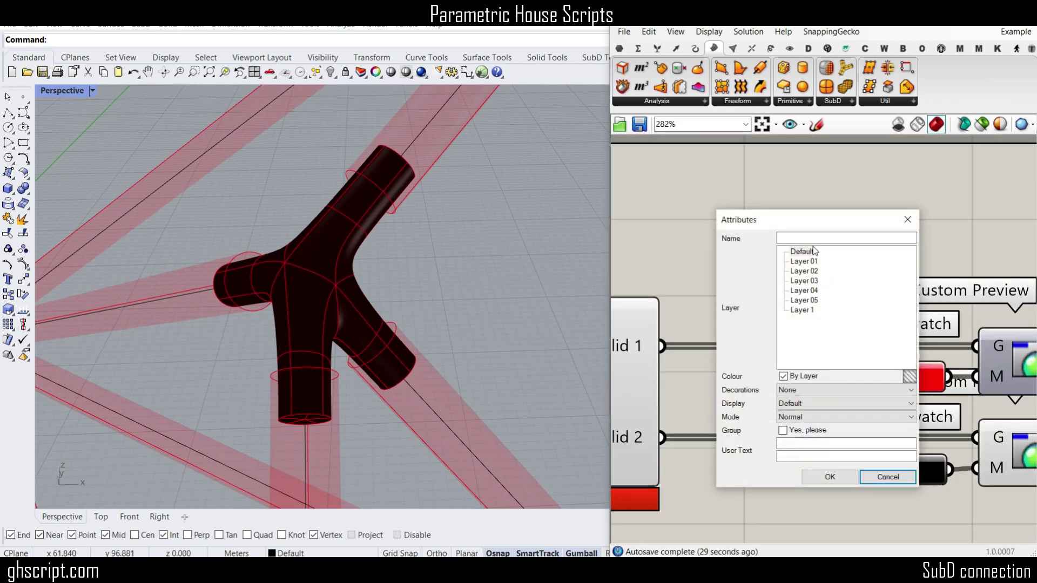
{"action": "left_click", "coordinate": [830, 477]}
- Bake the Brep fed by Solid 2 onto Layer 02
{"action": "right_click", "coordinate": [783, 348]}
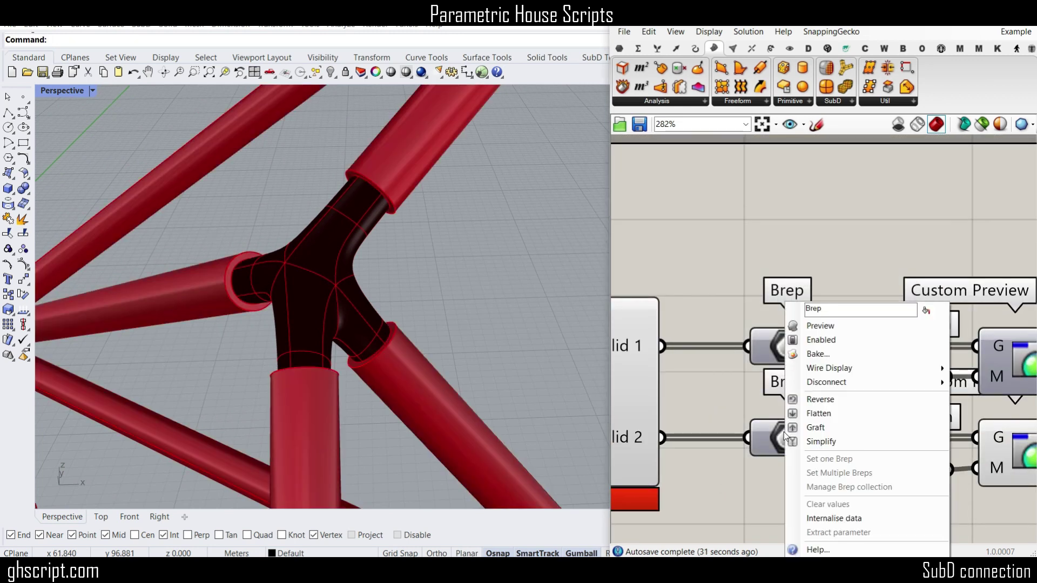
{"action": "left_click", "coordinate": [808, 354]}
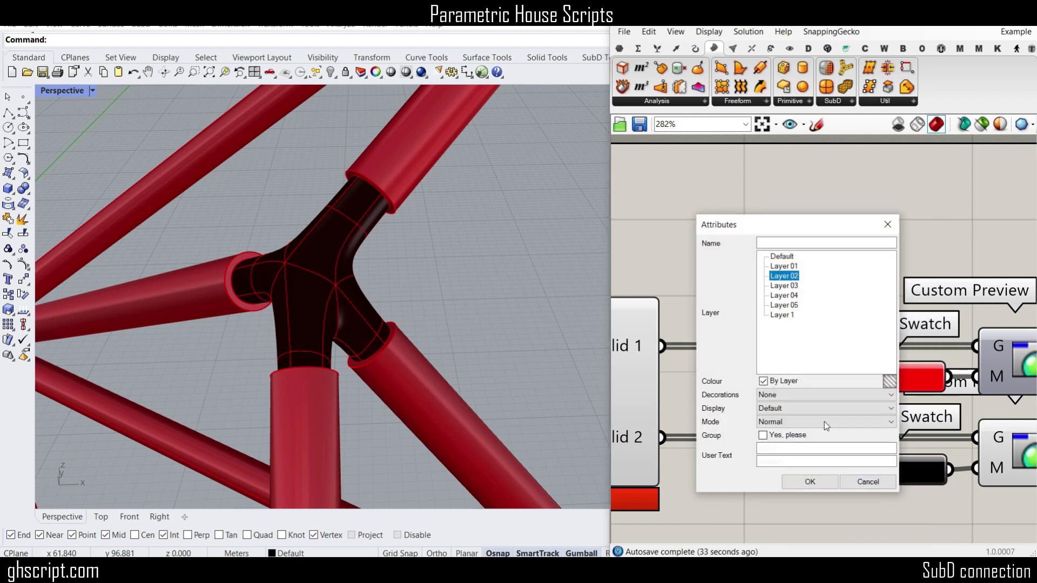
{"action": "left_click", "coordinate": [814, 483]}
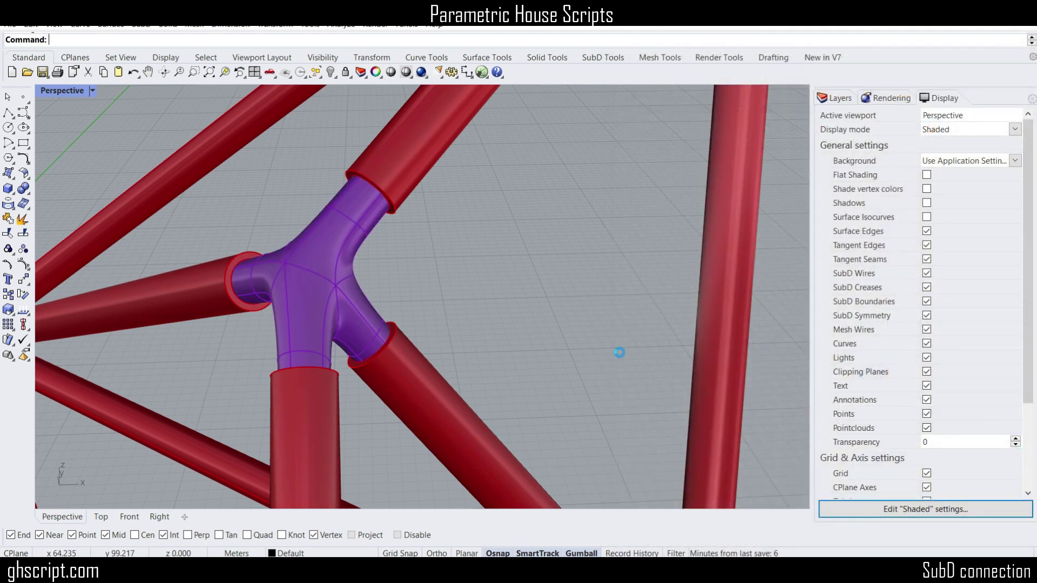
- Move the central purple joint sideways out of its pipes and inspect the exposed pipe and joint ends
{"action": "right_click_drag", "start_coordinate": [620, 353], "coordinate": [573, 346]}
{"action": "scroll", "coordinate": [413, 333], "scroll_direction": "down", "scroll_amount": 4}
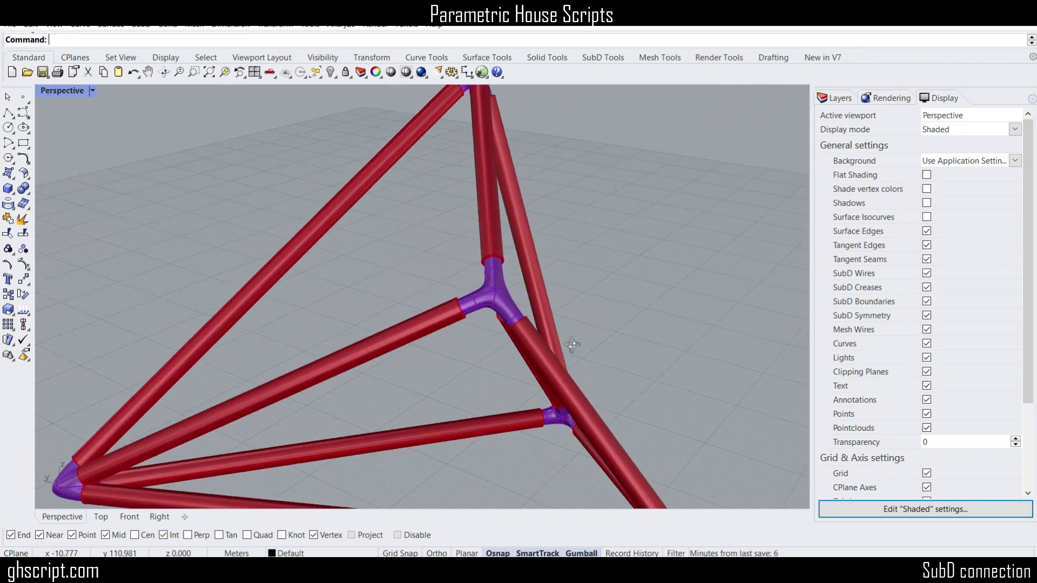
{"action": "scroll", "coordinate": [509, 313], "scroll_direction": "up", "scroll_amount": 4}
{"action": "right_click_drag", "start_coordinate": [509, 313], "coordinate": [477, 295]}
{"action": "left_click_drag", "start_coordinate": [514, 276], "coordinate": [640, 276]}
{"action": "left_click", "coordinate": [677, 236]}
{"action": "right_click_drag", "start_coordinate": [676, 235], "coordinate": [455, 209]}
{"action": "scroll", "coordinate": [281, 258], "scroll_direction": "up", "scroll_amount": 4}
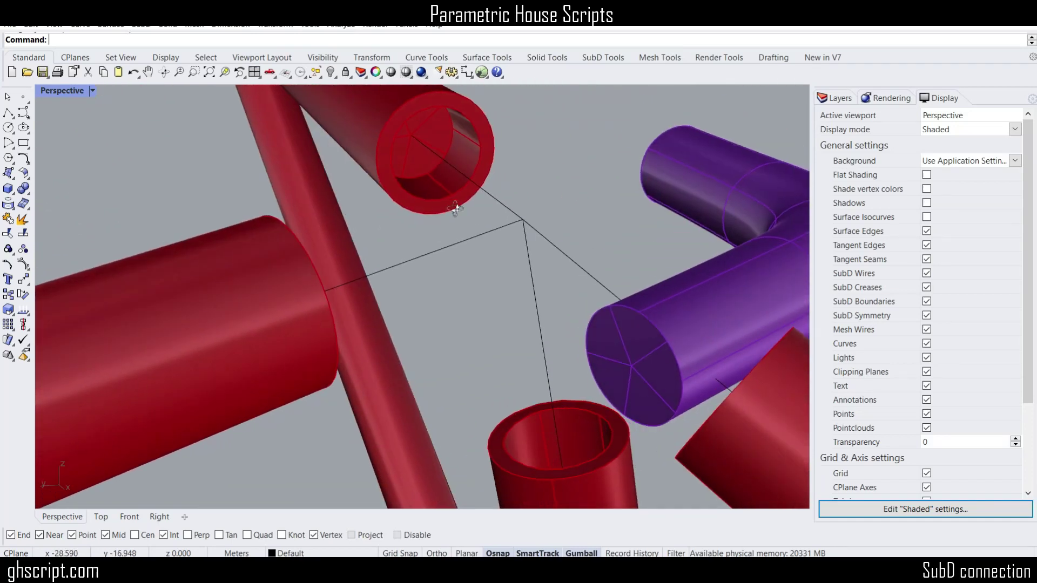
- Undo the move of the central joint and view the whole baked frame
{"action": "scroll", "coordinate": [460, 223], "scroll_direction": "down", "scroll_amount": 6}
{"action": "key", "text": "ctrl+z"}
{"action": "left_click", "coordinate": [584, 201]}
{"action": "right_click_drag", "start_coordinate": [583, 201], "coordinate": [478, 330]}
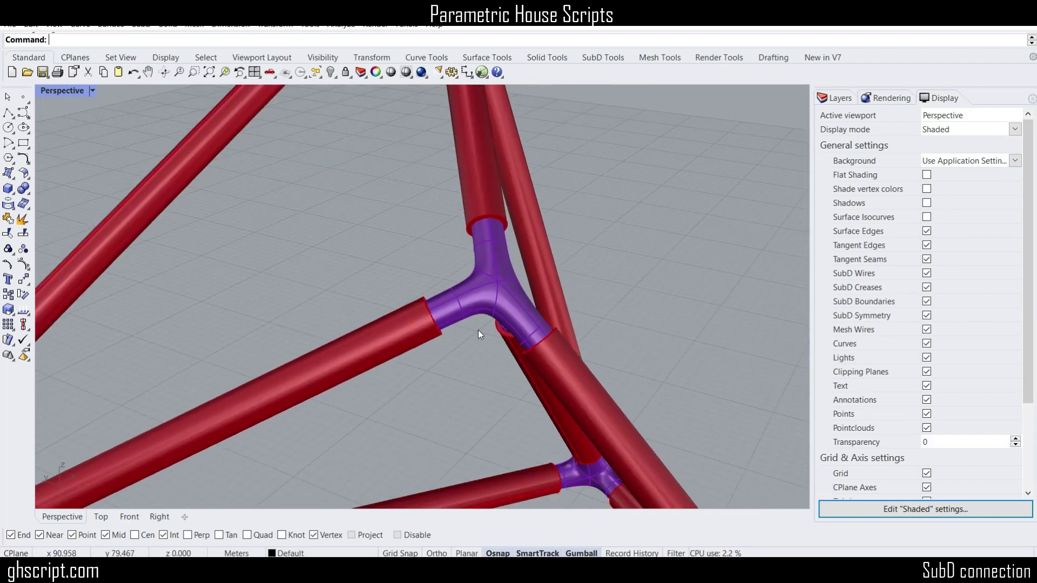
{"action": "scroll", "coordinate": [479, 330], "scroll_direction": "down", "scroll_amount": 5}
{"action": "right_click_drag", "start_coordinate": [449, 281], "coordinate": [468, 312]}
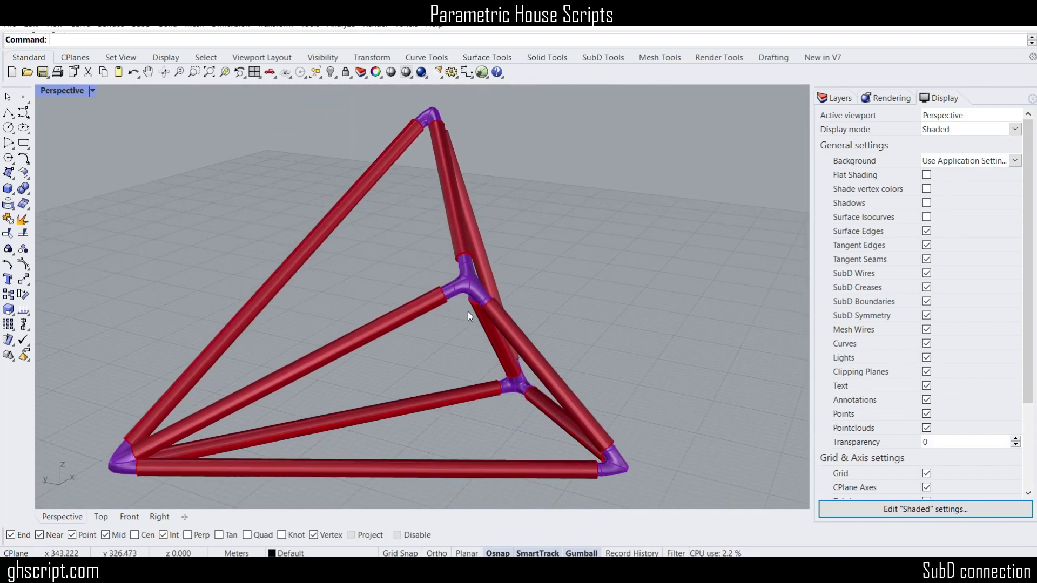
- Hide Layer 01 to examine the joints without the pipes, and show the layer again
{"action": "left_click", "coordinate": [836, 99]}
{"action": "left_click", "coordinate": [962, 164]}
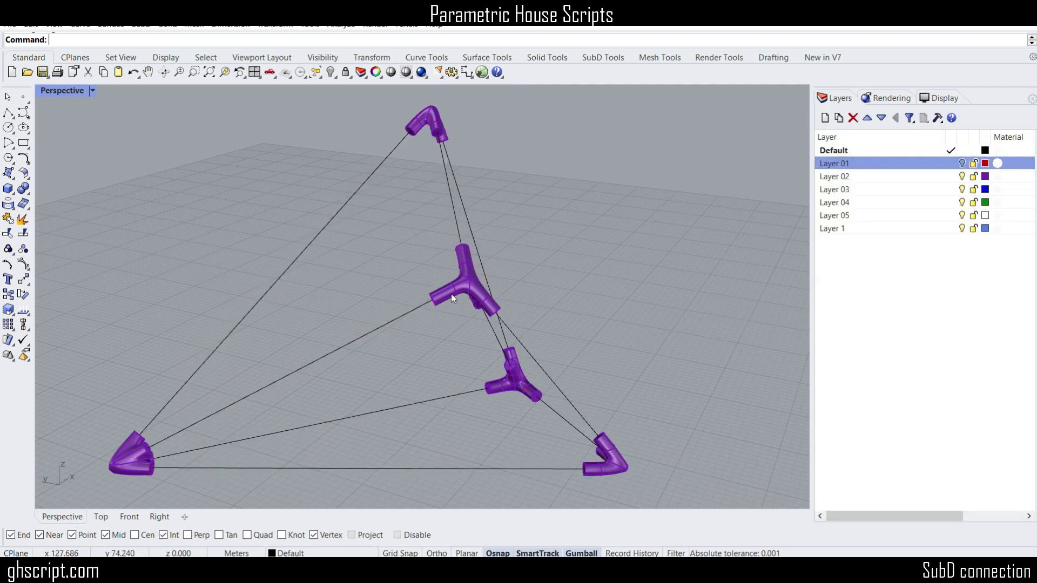
{"action": "right_click_drag", "start_coordinate": [452, 294], "coordinate": [407, 300]}
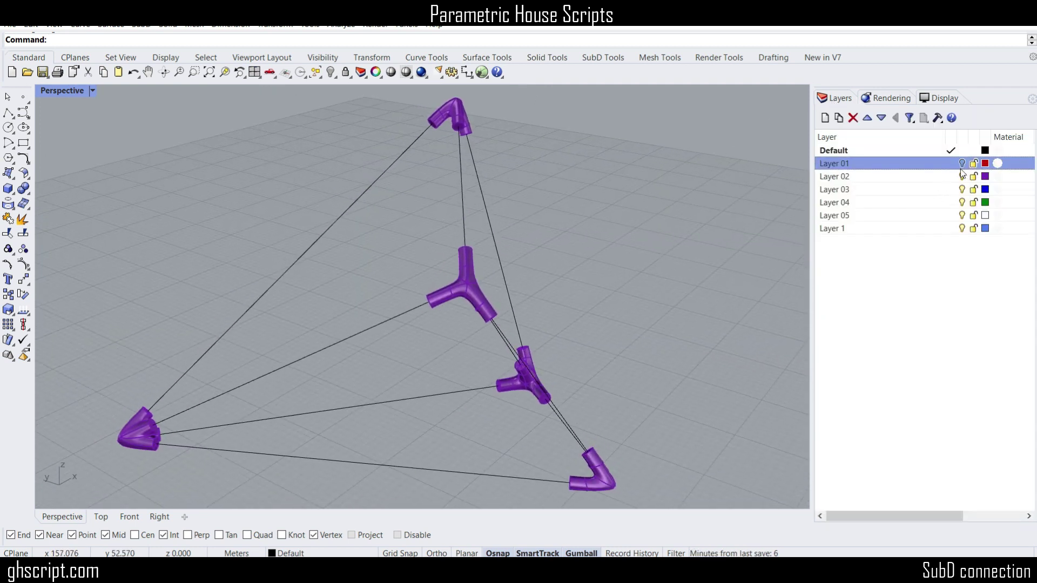
{"action": "left_click", "coordinate": [962, 164]}
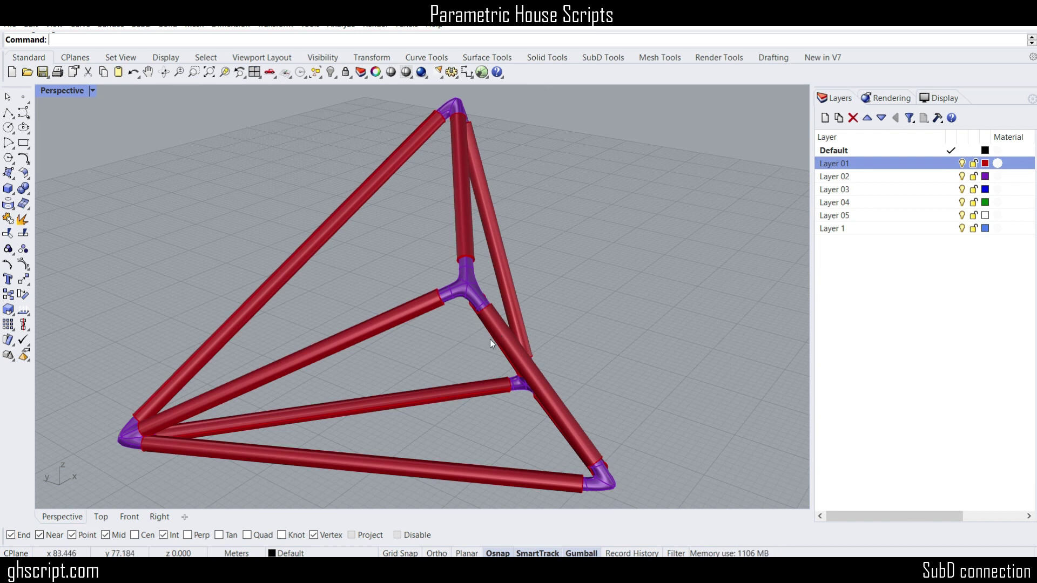
- Delete the whole pyramid frame, including its pipes, joints and source lines
{"action": "scroll", "coordinate": [538, 357], "scroll_direction": "down", "scroll_amount": 9}
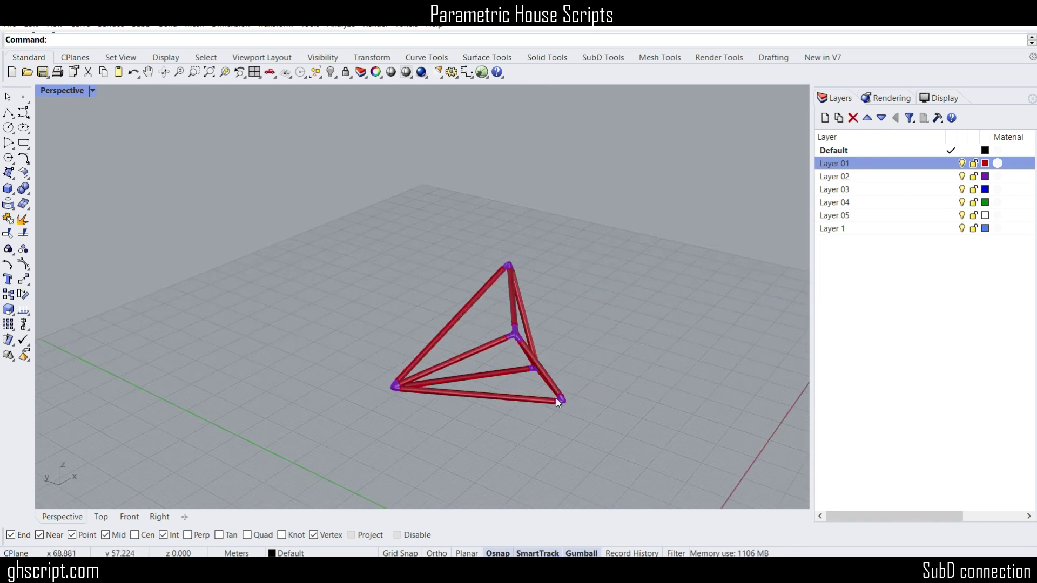
{"action": "left_click_drag", "start_coordinate": [584, 437], "coordinate": [358, 259]}
{"action": "key", "text": "Delete"}
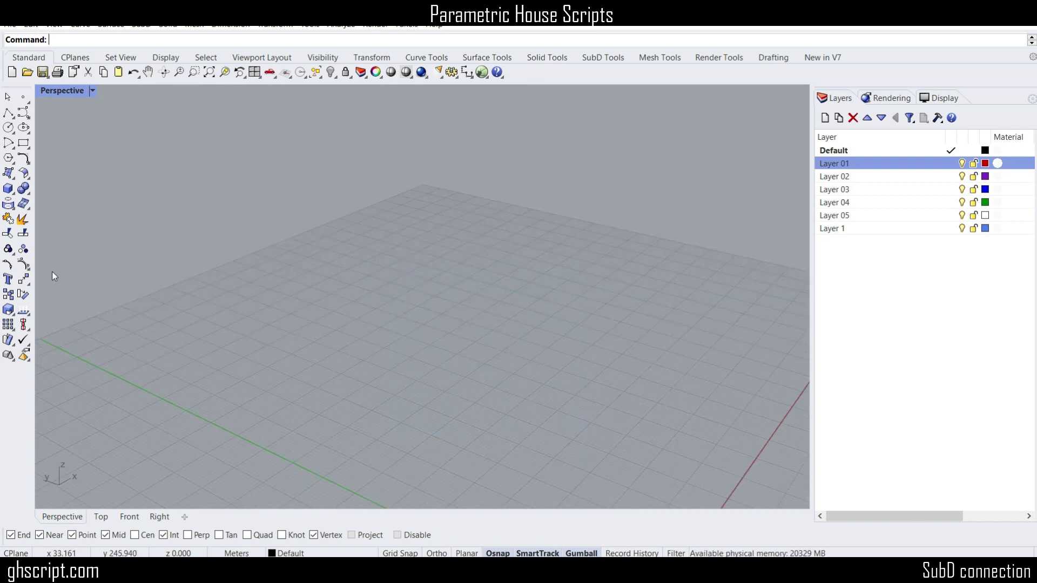
- Draw a roughly cubic solid box on the ground plane by its base corners and height
{"action": "left_click", "coordinate": [8, 188]}
{"action": "left_click", "coordinate": [436, 294]}
{"action": "left_click", "coordinate": [488, 438]}
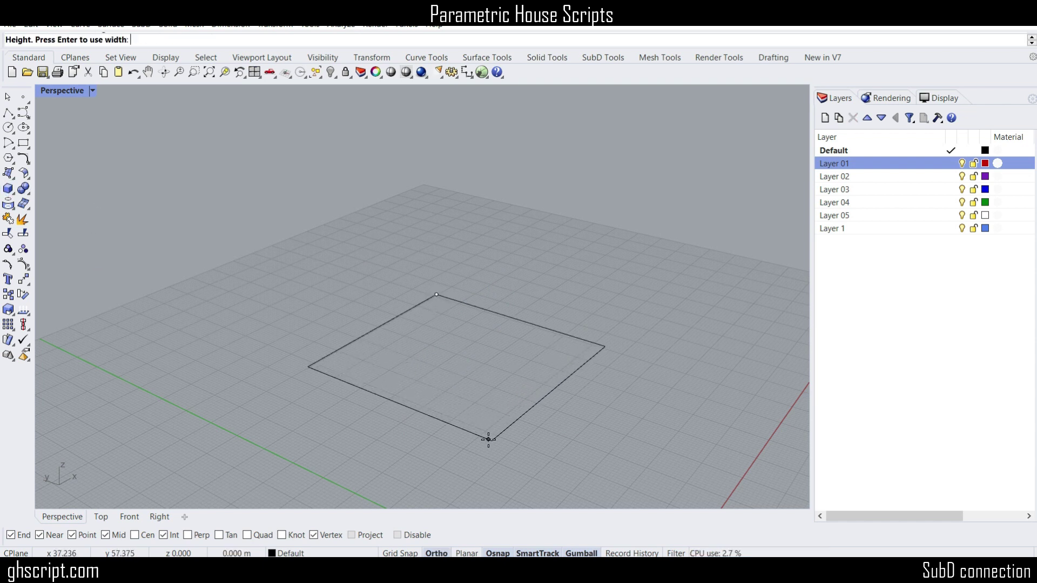
{"action": "left_click", "coordinate": [497, 282]}
{"action": "scroll", "coordinate": [519, 286], "scroll_direction": "up", "scroll_amount": 2}
- Duplicate all edges of the box as curves and delete the solid box
{"action": "left_click", "coordinate": [532, 289]}
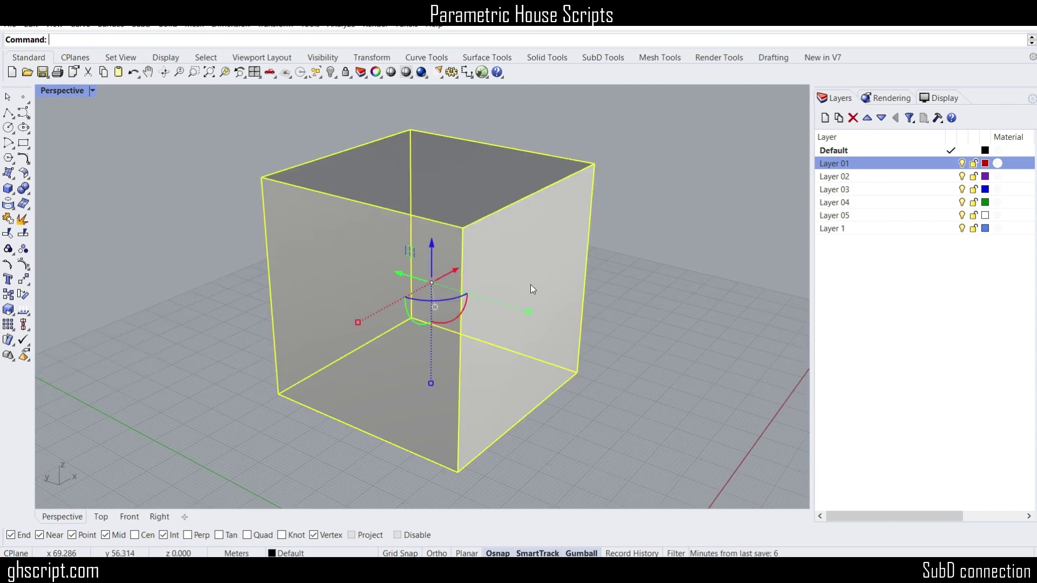
{"action": "key", "text": "Return"}
{"action": "left_click", "coordinate": [614, 291]}
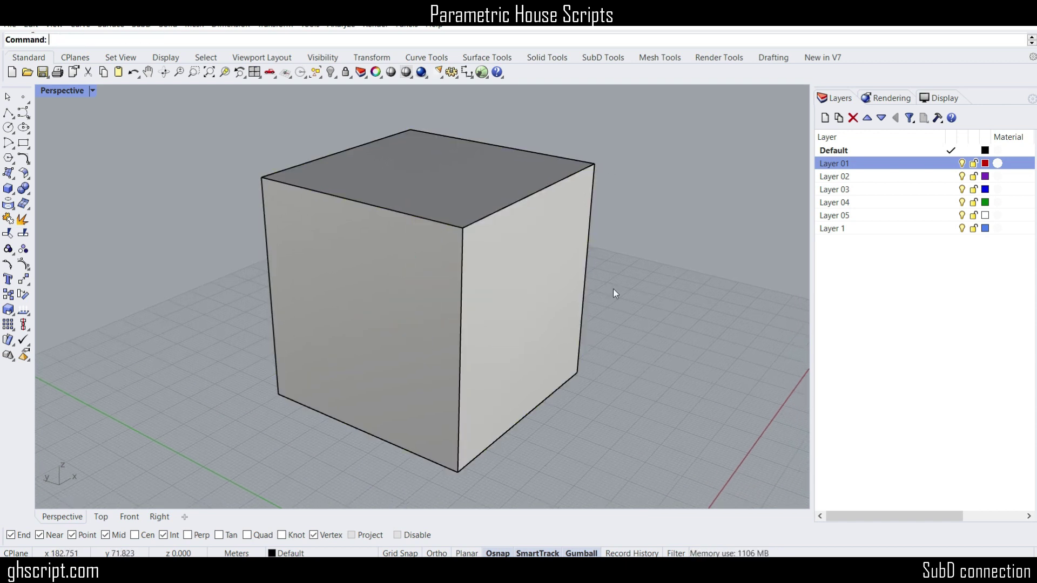
{"action": "left_click", "coordinate": [568, 298]}
{"action": "key", "text": "Delete"}
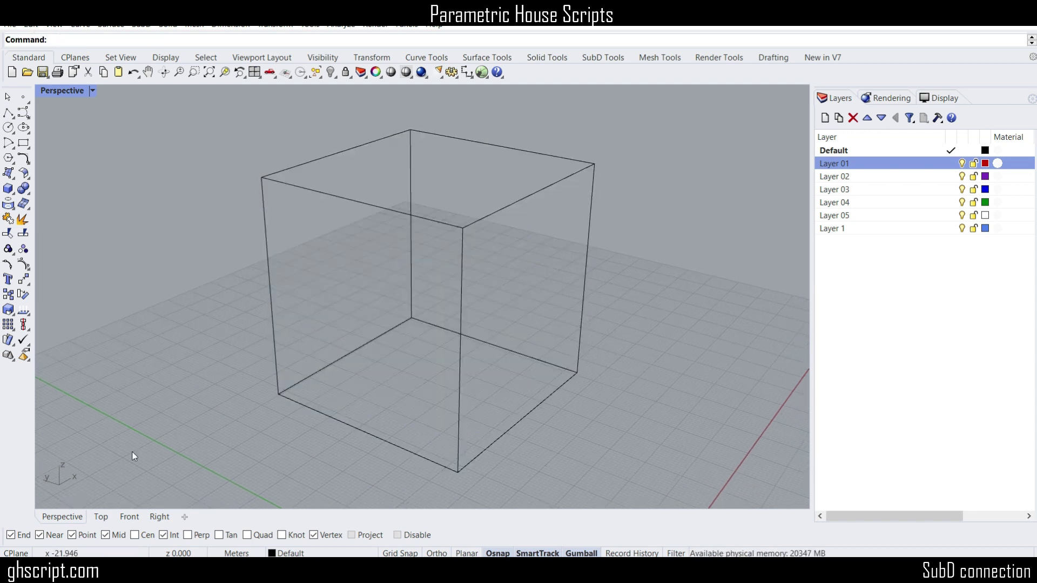
- Switch to Grasshopper and clear the values stored in the Curve parameter
{"action": "left_click", "coordinate": [482, 73]}
{"action": "right_click_drag", "start_coordinate": [670, 318], "coordinate": [948, 292]}
{"action": "scroll", "coordinate": [949, 293], "scroll_direction": "down", "scroll_amount": 3}
{"action": "scroll", "coordinate": [813, 302], "scroll_direction": "up", "scroll_amount": 3}
{"action": "right_click", "coordinate": [772, 282]}
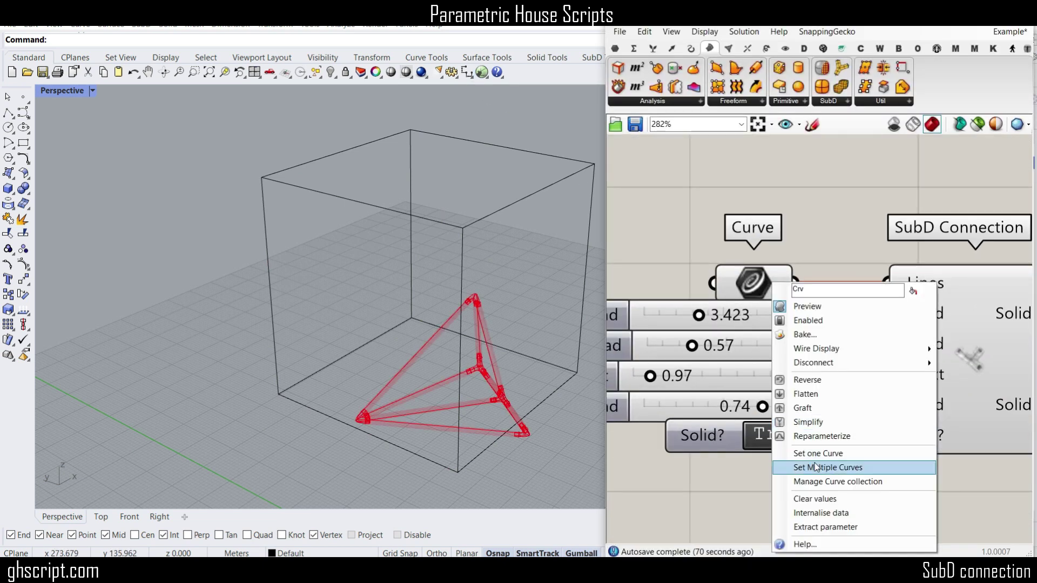
- Scale the box's edge curves narrower along the Y axis and deselect them
{"action": "left_click", "coordinate": [405, 385]}
{"action": "scroll", "coordinate": [392, 378], "scroll_direction": "down", "scroll_amount": 6}
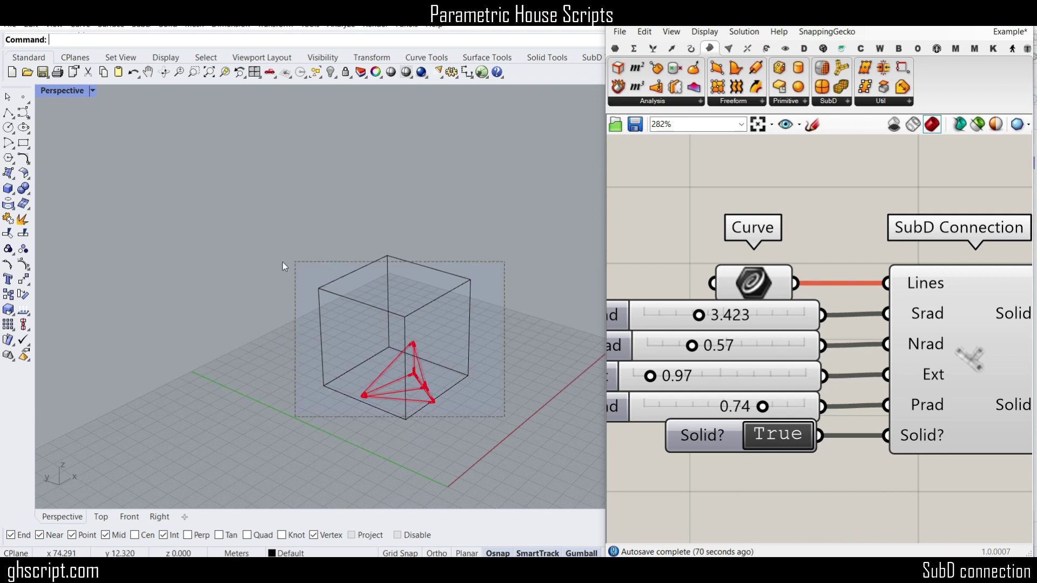
{"action": "left_click_drag", "start_coordinate": [283, 265], "coordinate": [284, 265]}
{"action": "scroll", "coordinate": [378, 344], "scroll_direction": "up", "scroll_amount": 2}
{"action": "left_click_drag", "start_coordinate": [475, 353], "coordinate": [433, 338]}
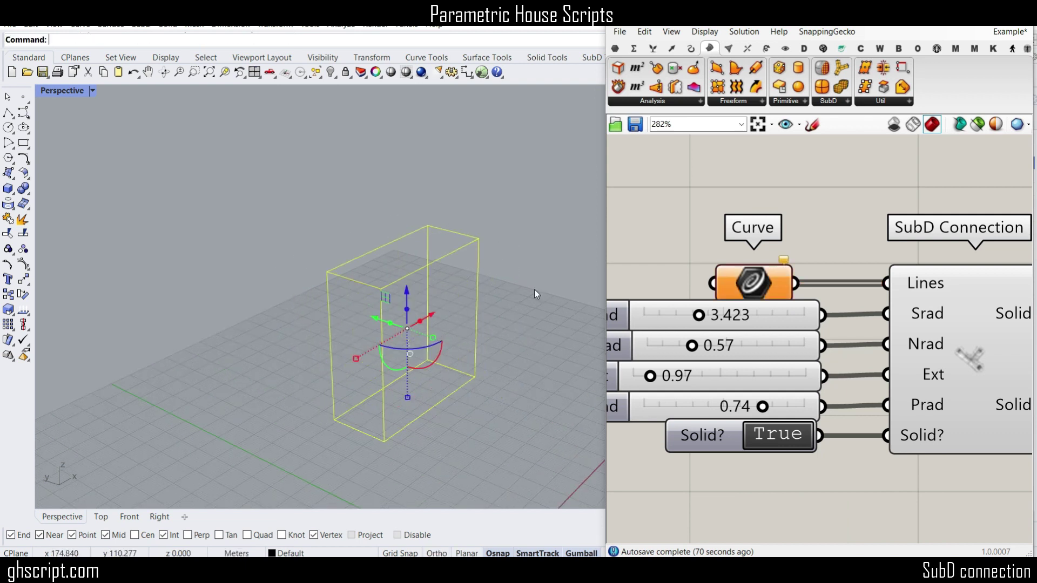
{"action": "key", "text": "Escape"}
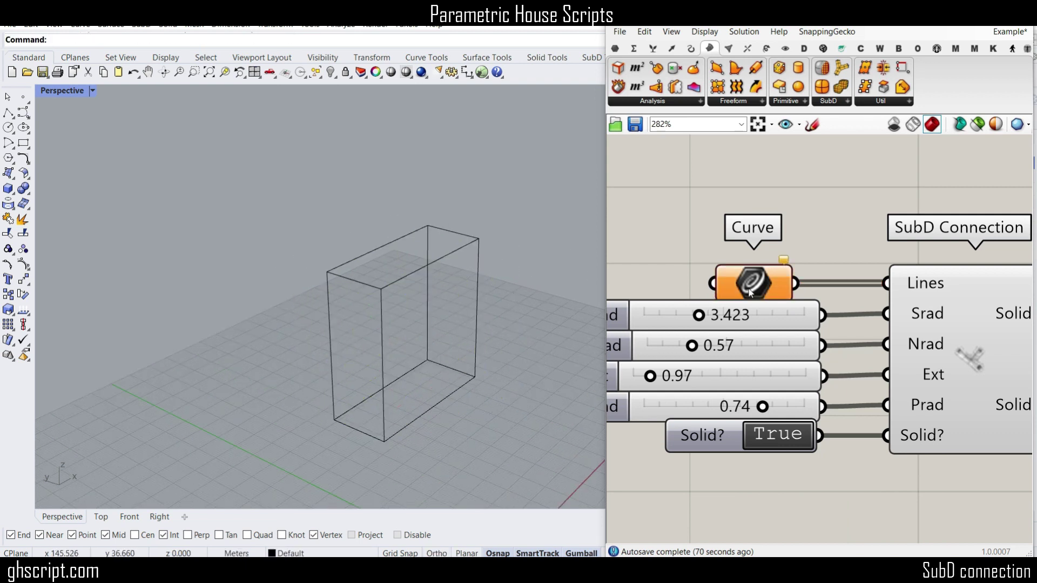
- Reference all of the box's edge curves in the Curve parameter and set Solid? to False
{"action": "right_click", "coordinate": [750, 292]}
{"action": "left_click", "coordinate": [794, 472]}
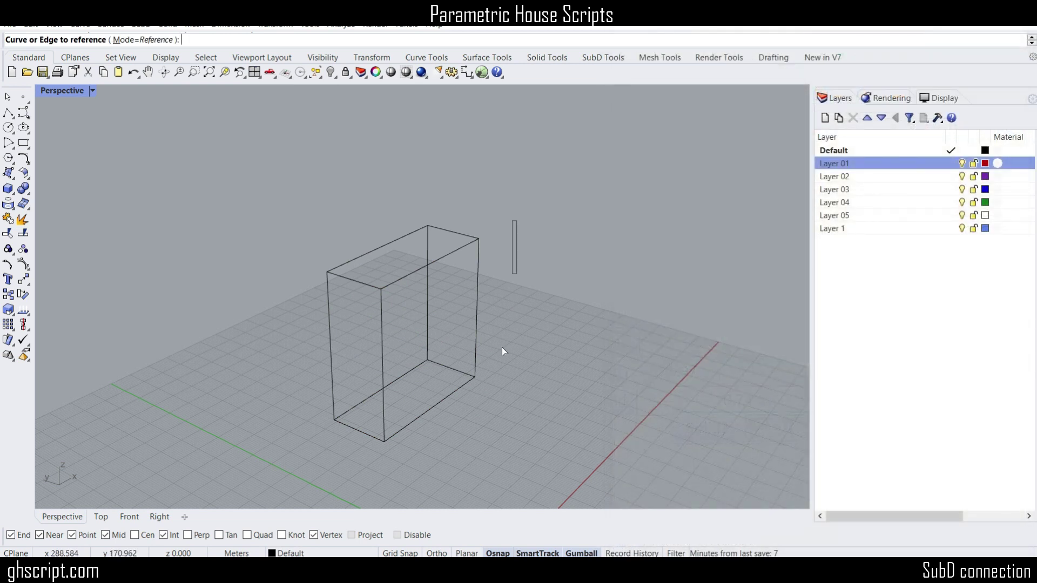
{"action": "left_click_drag", "start_coordinate": [501, 348], "coordinate": [310, 366]}
{"action": "key", "text": "Return"}
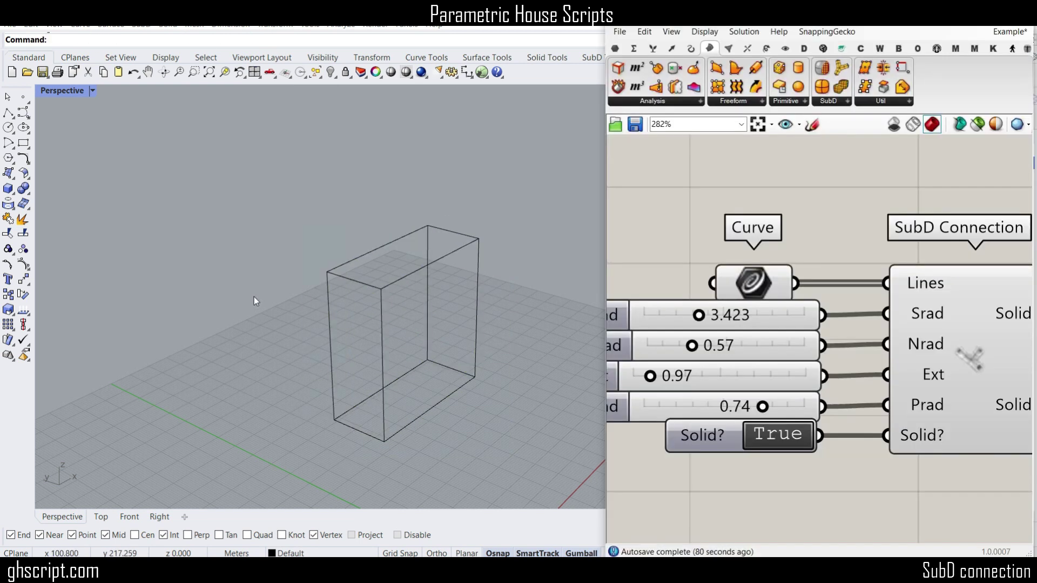
{"action": "double_click", "coordinate": [778, 444]}
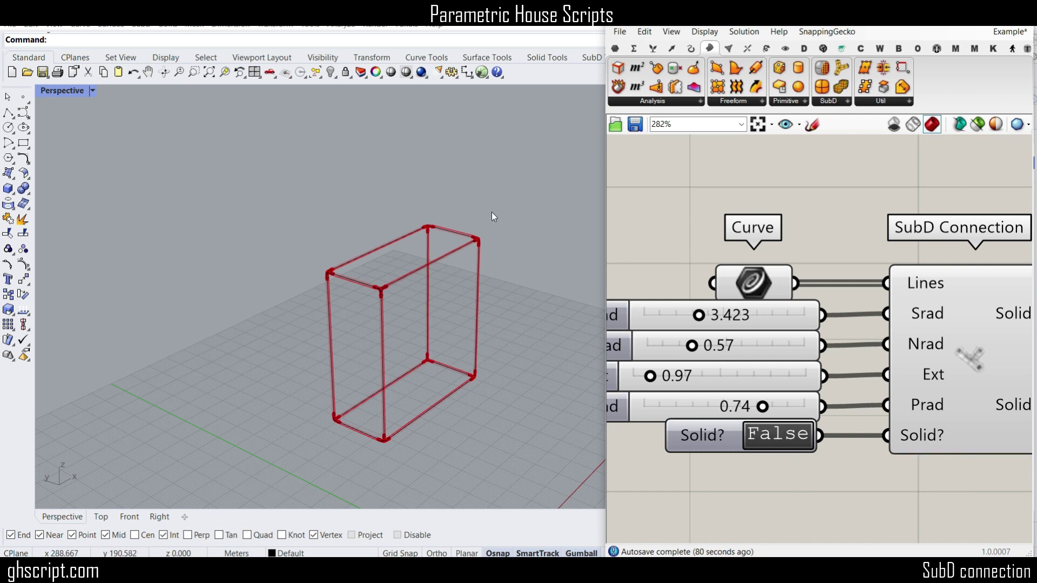
- Scale the box's edge curves down uniformly and fit them in the view
{"action": "left_click_drag", "start_coordinate": [492, 212], "coordinate": [295, 485]}
{"action": "left_click_drag", "start_coordinate": [358, 358], "coordinate": [413, 336], "text": "shift"}
{"action": "left_click", "coordinate": [226, 73]}
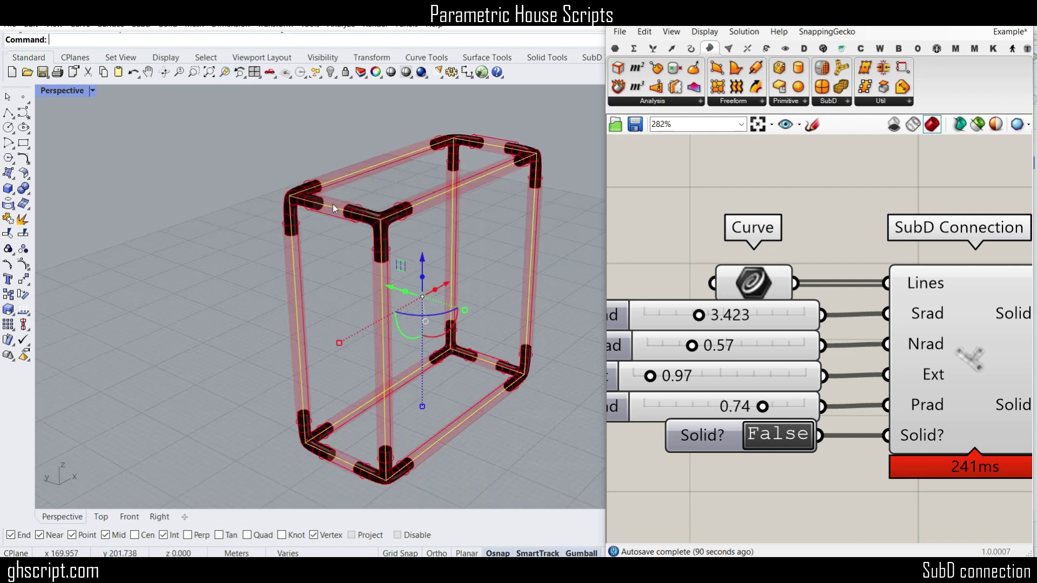
- Set Prad to 0.35 to thin the pipes along the box frame
{"action": "right_click_drag", "start_coordinate": [299, 229], "coordinate": [322, 275]}
{"action": "scroll", "coordinate": [443, 224], "scroll_direction": "up", "scroll_amount": 3}
{"action": "right_click_drag", "start_coordinate": [681, 398], "coordinate": [739, 385]}
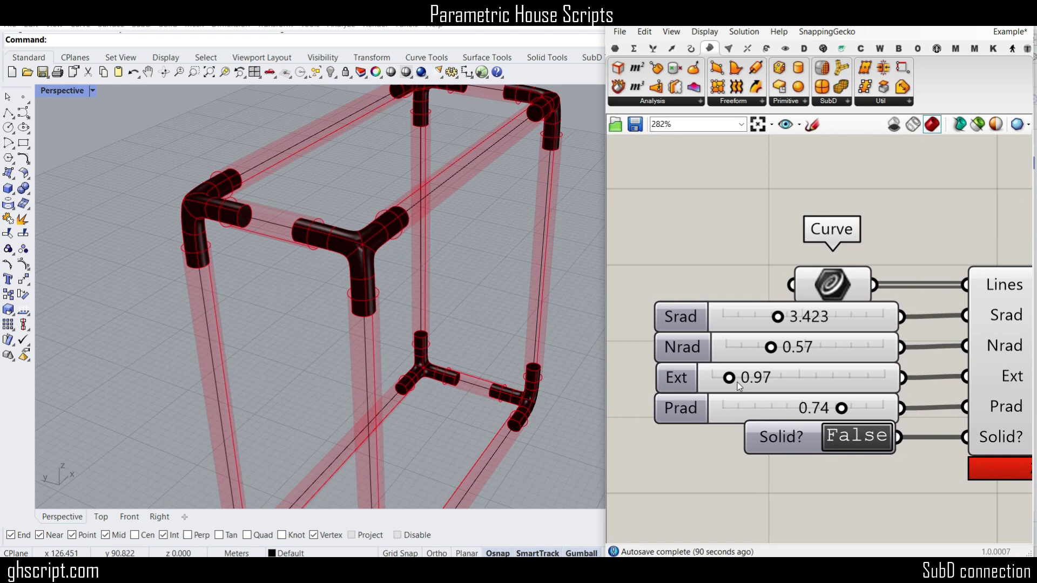
{"action": "left_click_drag", "start_coordinate": [842, 409], "coordinate": [781, 417]}
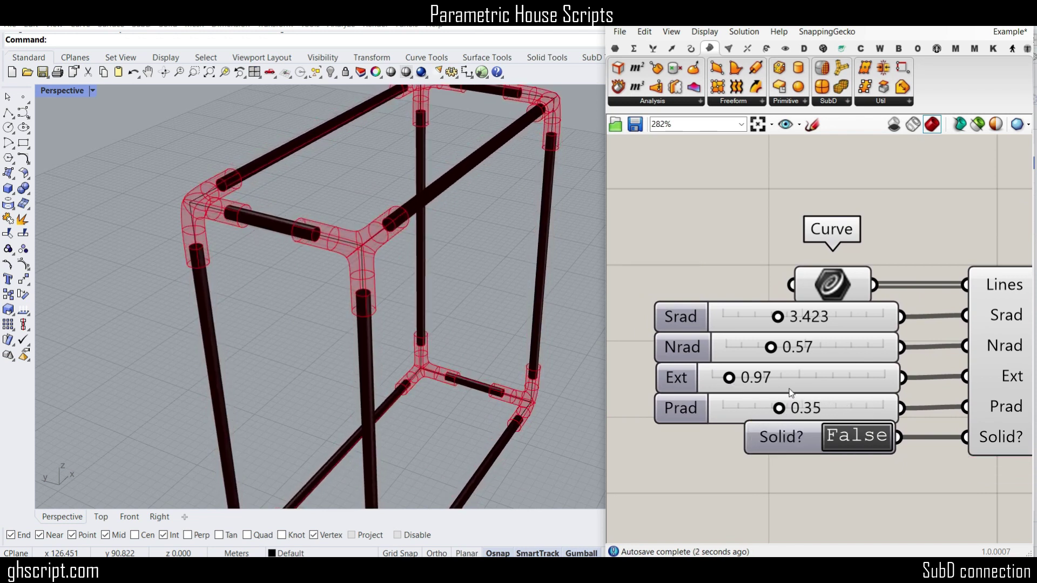
- Set Nrad to 1.02 and Ext to 2.38 for the box frame connections
{"action": "left_click_drag", "start_coordinate": [783, 349], "coordinate": [813, 352]}
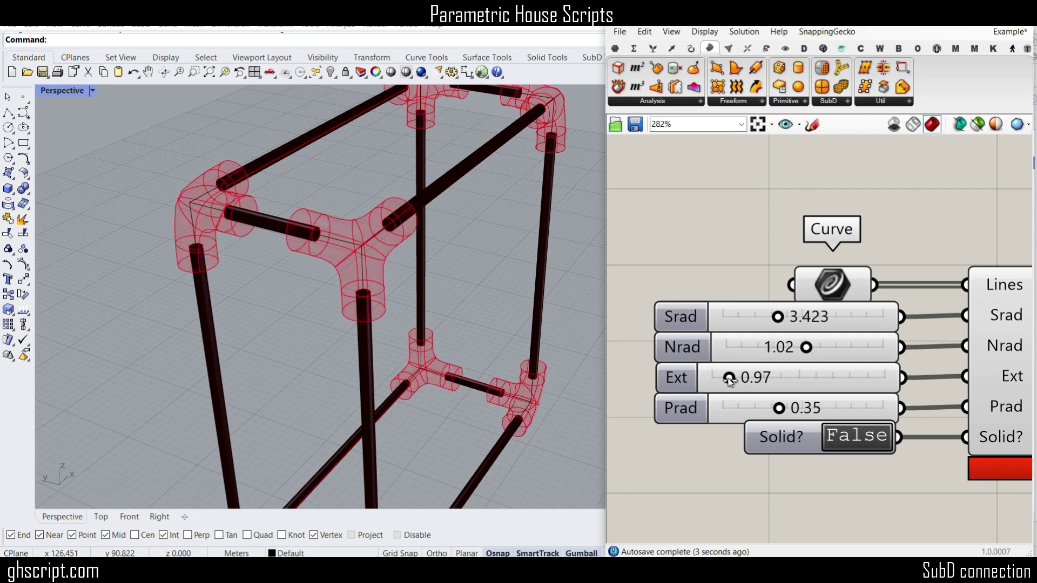
{"action": "left_click_drag", "start_coordinate": [729, 380], "coordinate": [754, 379]}
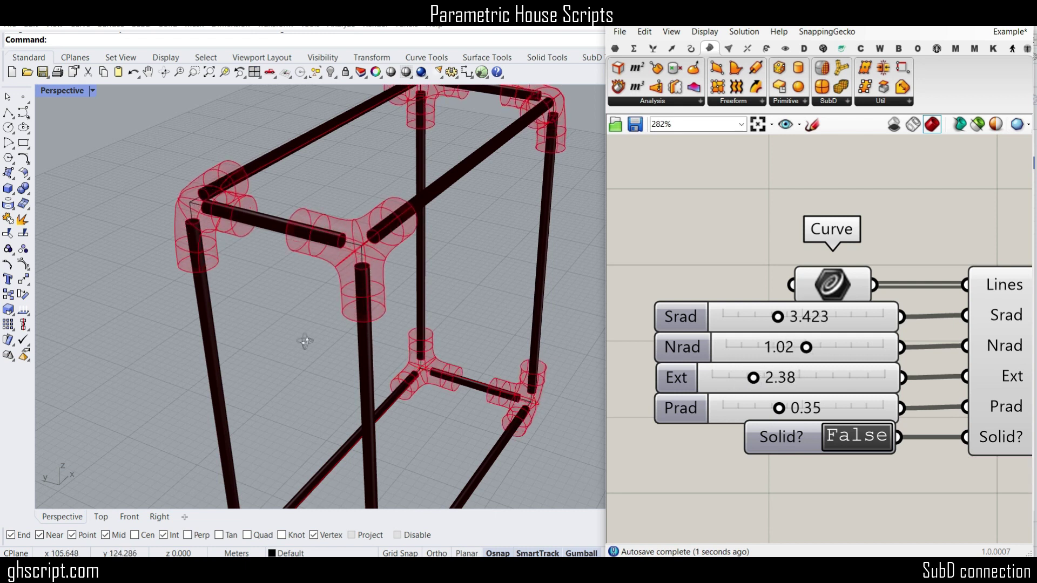
- Delete the front and rear vertical edge curves from the box frame
{"action": "right_click_drag", "start_coordinate": [306, 341], "coordinate": [315, 323]}
{"action": "scroll", "coordinate": [257, 301], "scroll_direction": "down", "scroll_amount": 3}
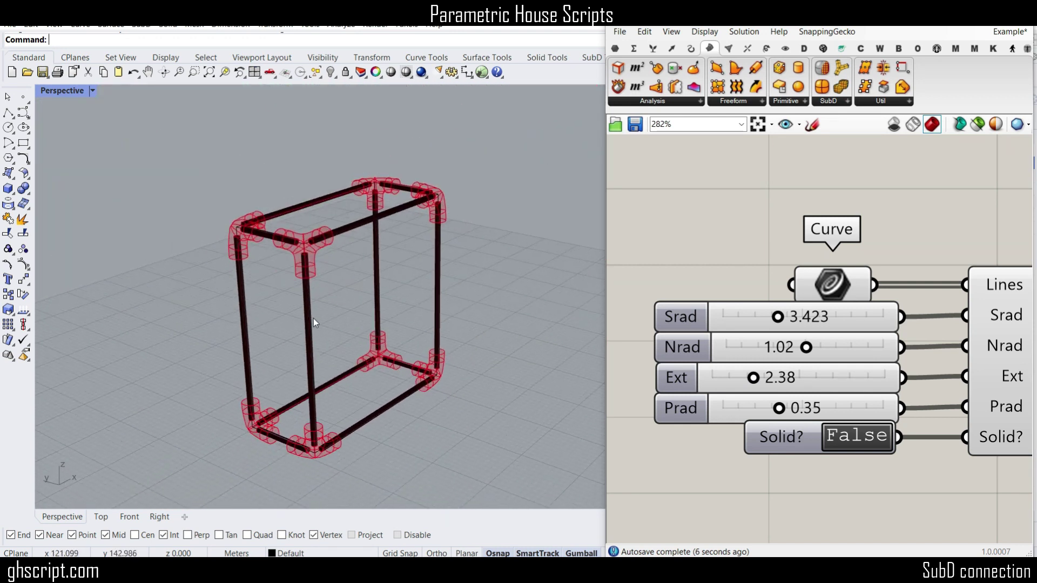
{"action": "left_click", "coordinate": [309, 317]}
{"action": "left_click", "coordinate": [353, 312]}
{"action": "left_click", "coordinate": [307, 318]}
{"action": "key", "text": "Delete"}
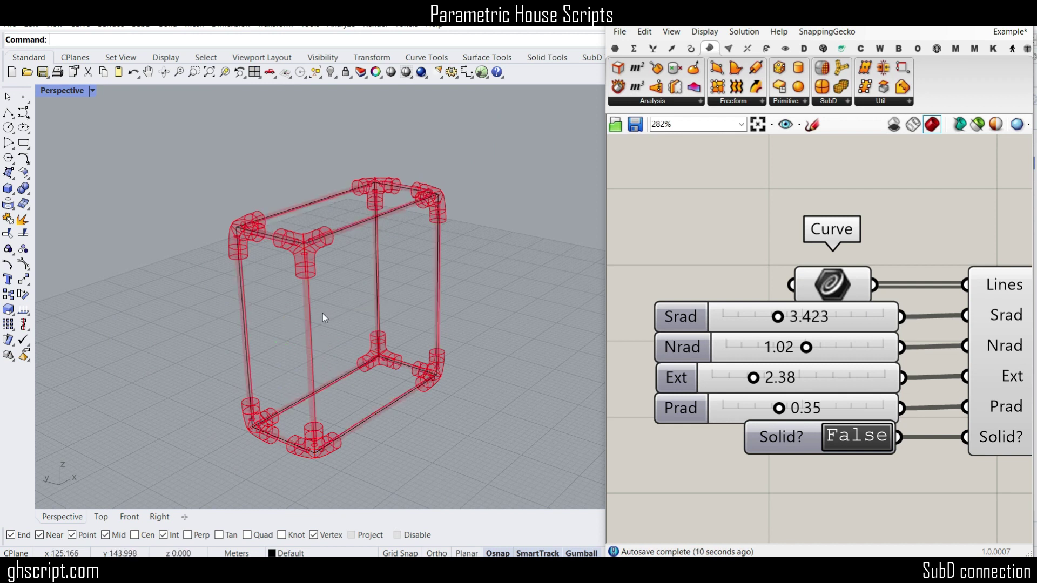
{"action": "right_click_drag", "start_coordinate": [322, 315], "coordinate": [281, 295]}
{"action": "scroll", "coordinate": [293, 250], "scroll_direction": "up", "scroll_amount": 2}
{"action": "left_click", "coordinate": [422, 248]}
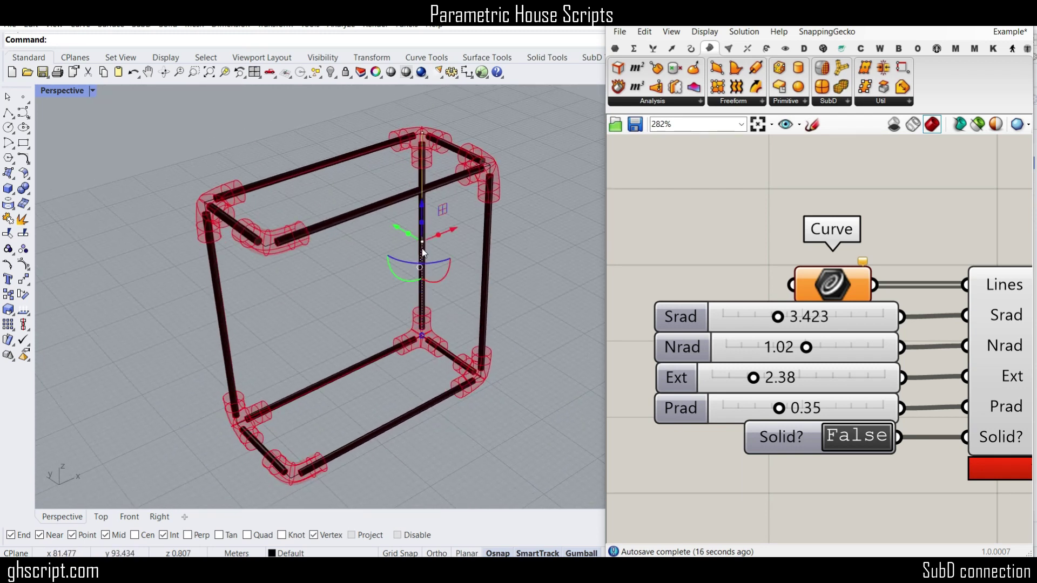
{"action": "key", "text": "Delete"}
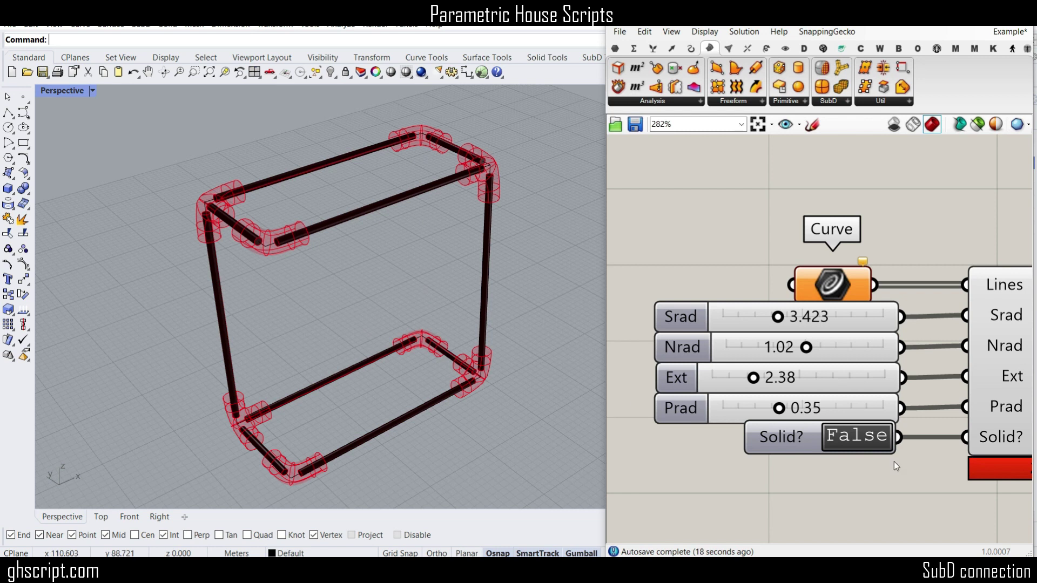
- Set Solid? to True and bake the Solid 1 joints onto Layer 01
{"action": "scroll", "coordinate": [894, 461], "scroll_direction": "up", "scroll_amount": 3}
{"action": "left_click", "coordinate": [773, 429]}
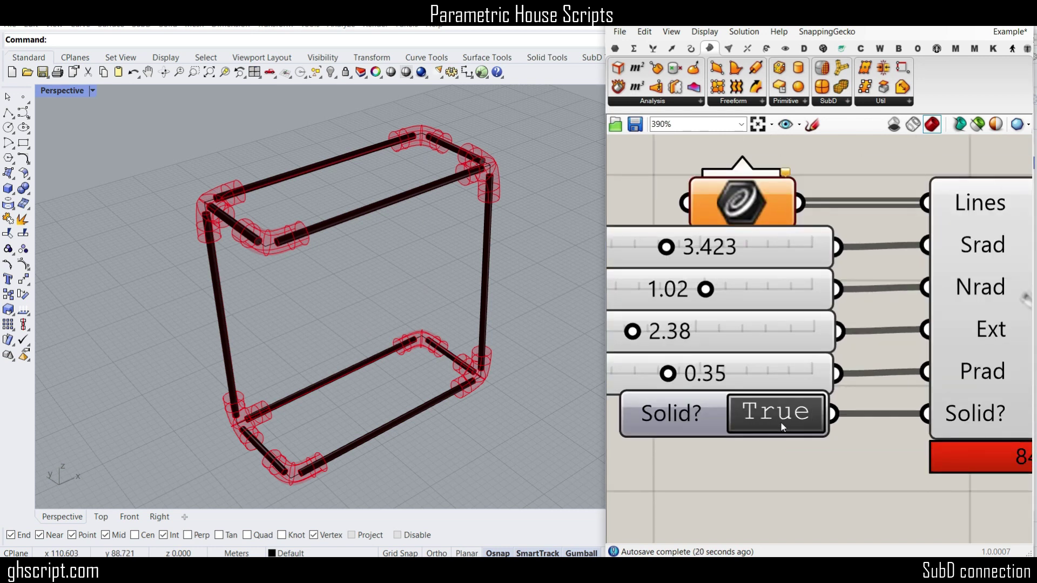
{"action": "scroll", "coordinate": [778, 421], "scroll_direction": "down", "scroll_amount": 4}
{"action": "right_click_drag", "start_coordinate": [870, 370], "coordinate": [838, 369]}
{"action": "scroll", "coordinate": [783, 349], "scroll_direction": "down", "scroll_amount": 3}
{"action": "right_click_drag", "start_coordinate": [932, 391], "coordinate": [784, 376]}
{"action": "right_click", "coordinate": [864, 302]}
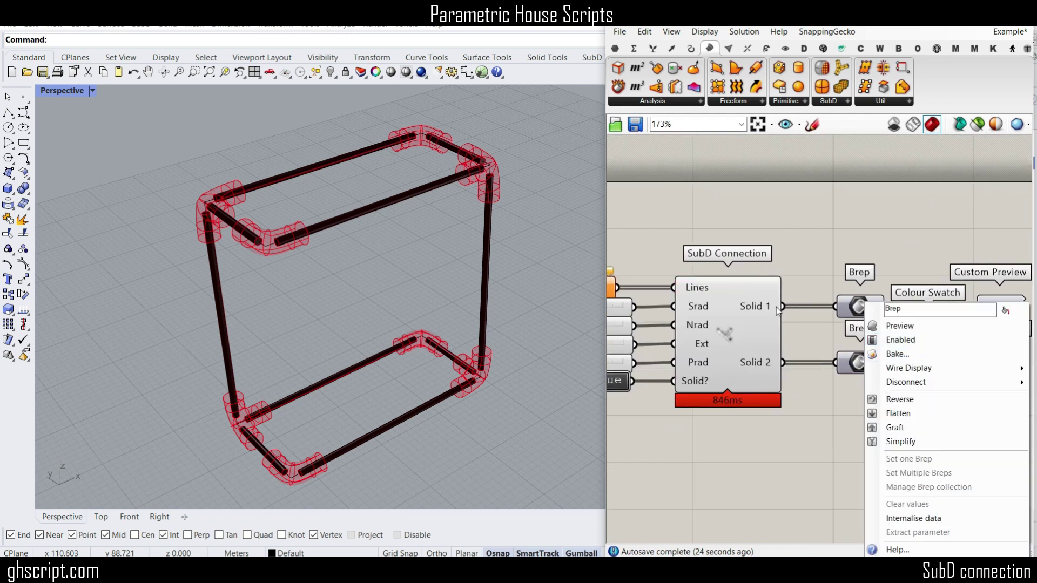
{"action": "left_click", "coordinate": [892, 355]}
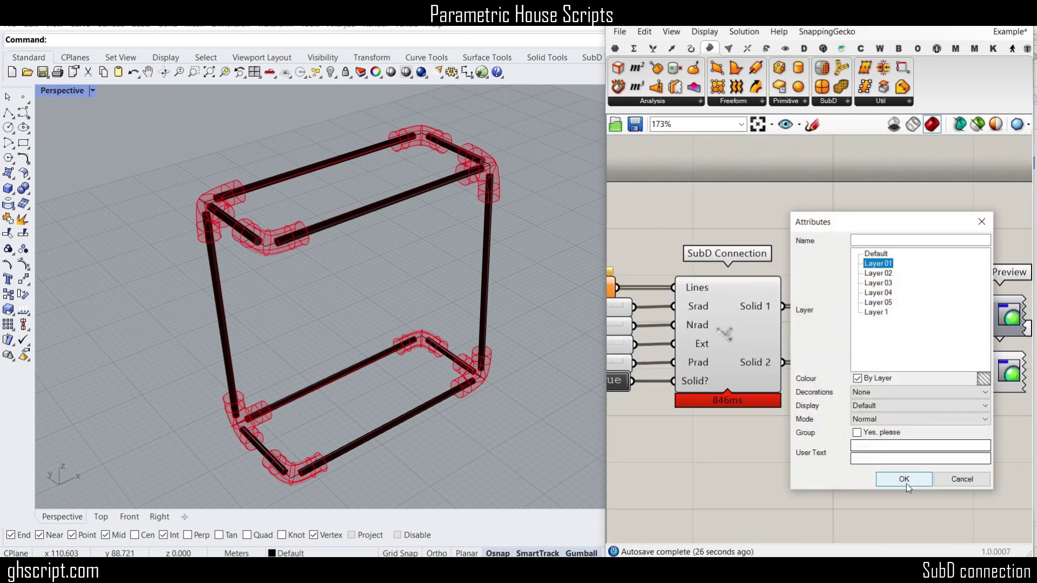
{"action": "left_click", "coordinate": [906, 484]}
- Bake the Solid 2 pipes onto Layer 02
{"action": "right_click", "coordinate": [853, 366]}
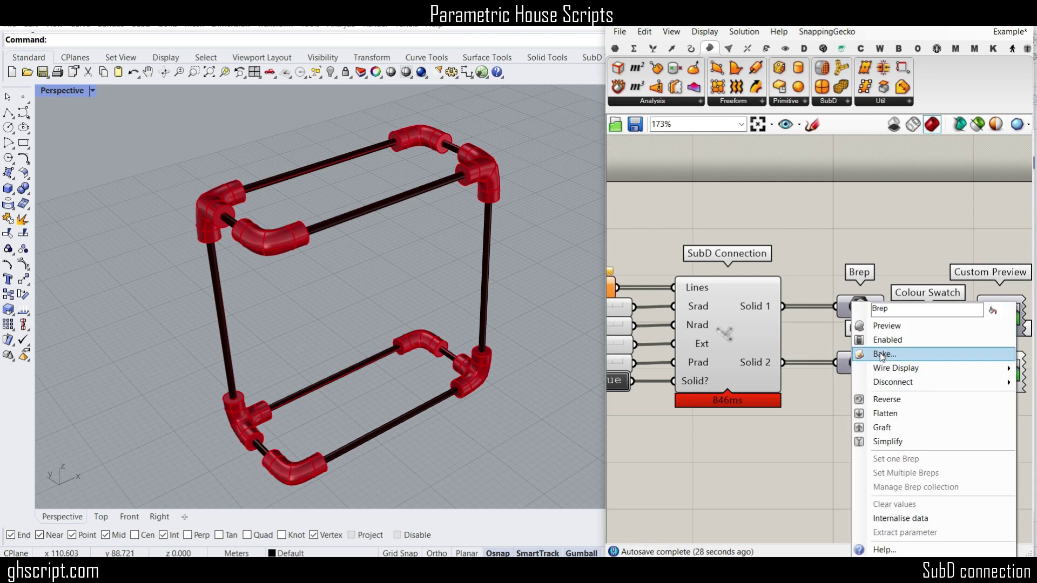
{"action": "left_click", "coordinate": [886, 352]}
{"action": "left_click", "coordinate": [867, 271]}
{"action": "left_click", "coordinate": [896, 478]}
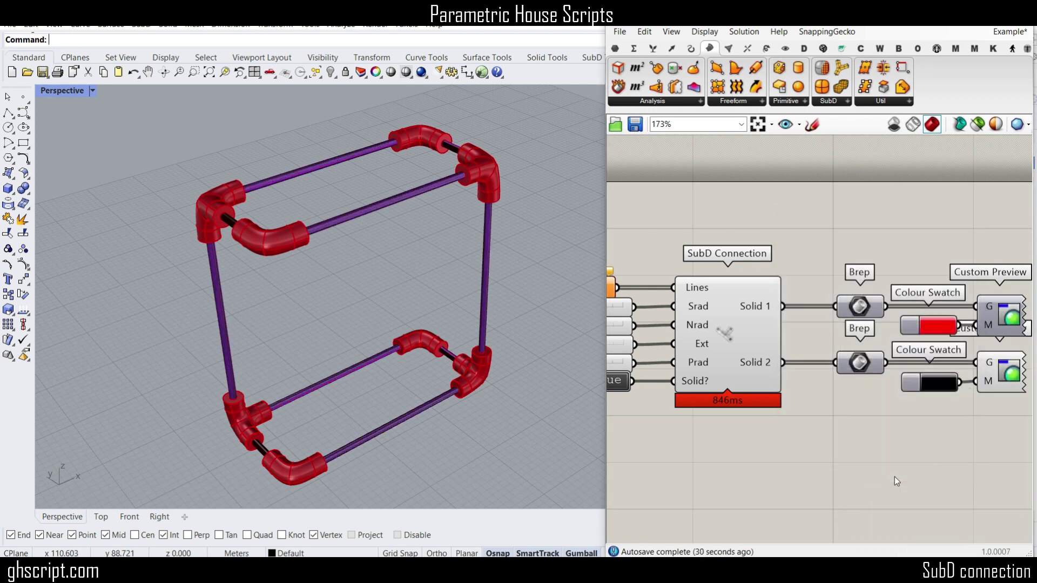
- Hide the Grasshopper window and examine the baked joints and pipes of the box frame from several angles
{"action": "left_click", "coordinate": [1014, 23]}
{"action": "right_click_drag", "start_coordinate": [326, 370], "coordinate": [347, 325]}
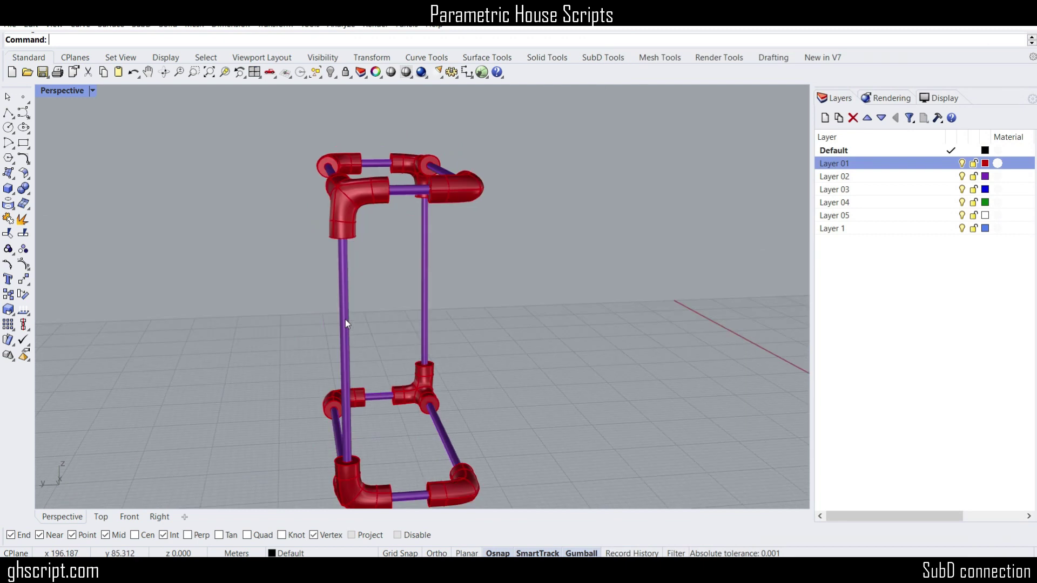
{"action": "scroll", "coordinate": [424, 324], "scroll_direction": "up", "scroll_amount": 3}
{"action": "right_click_drag", "start_coordinate": [455, 354], "coordinate": [556, 359]}
{"action": "scroll", "coordinate": [453, 367], "scroll_direction": "down", "scroll_amount": 3}
{"action": "scroll", "coordinate": [556, 358], "scroll_direction": "up", "scroll_amount": 2}
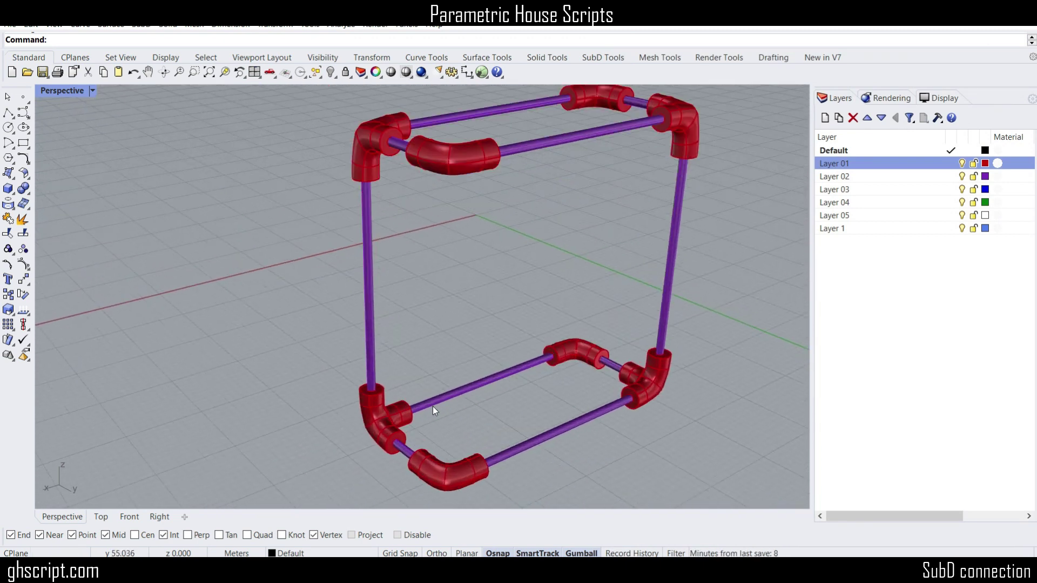
{"action": "right_click_drag", "start_coordinate": [434, 410], "coordinate": [565, 415]}
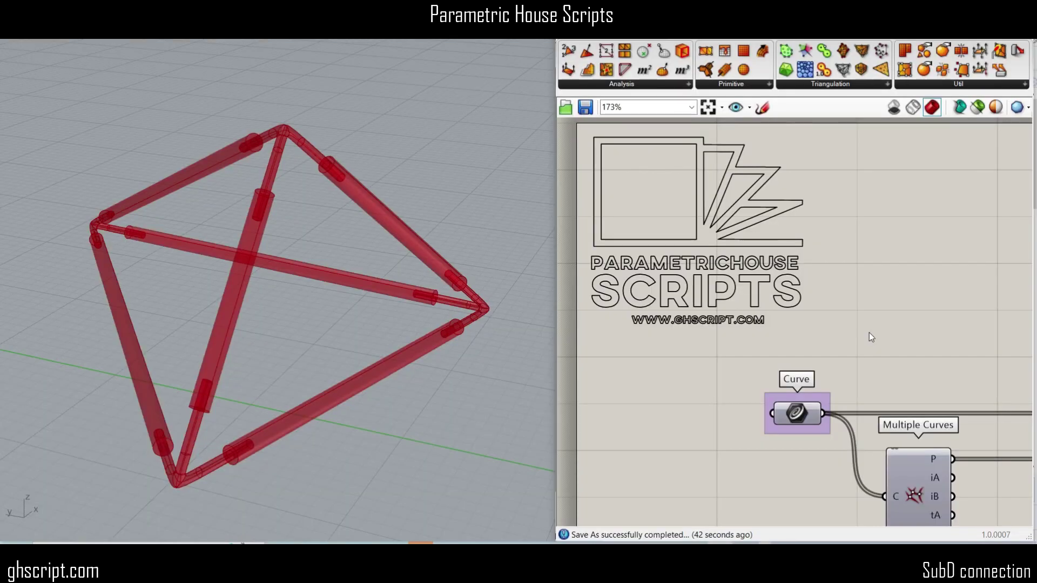
- Look over the full connection definition, from the Curve input through the radius and extension sliders to the downstream components
{"action": "right_click_drag", "start_coordinate": [894, 398], "coordinate": [774, 305]}
{"action": "scroll", "coordinate": [774, 306], "scroll_direction": "down", "scroll_amount": 5}
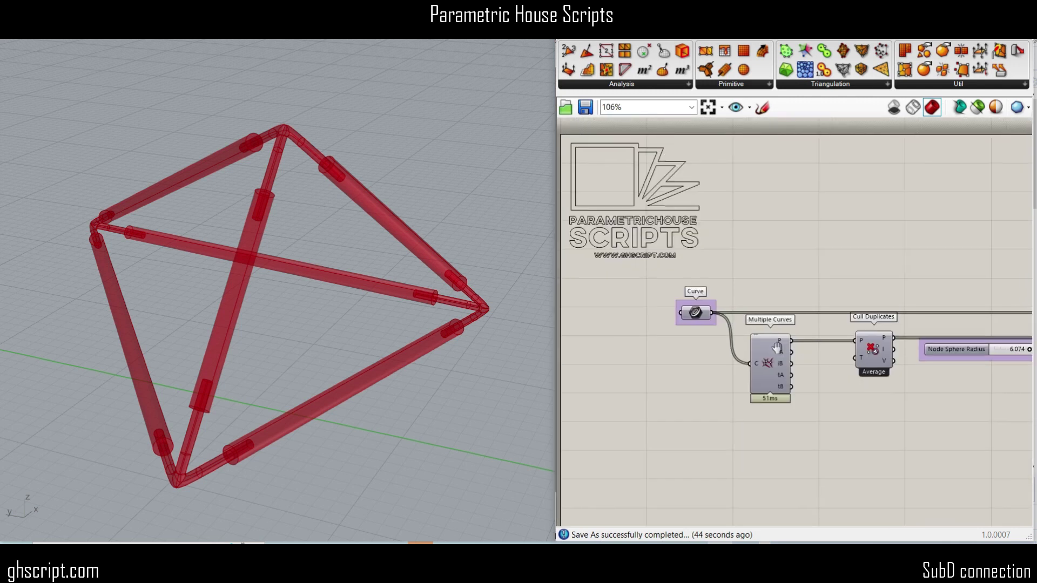
{"action": "scroll", "coordinate": [712, 326], "scroll_direction": "up", "scroll_amount": 4}
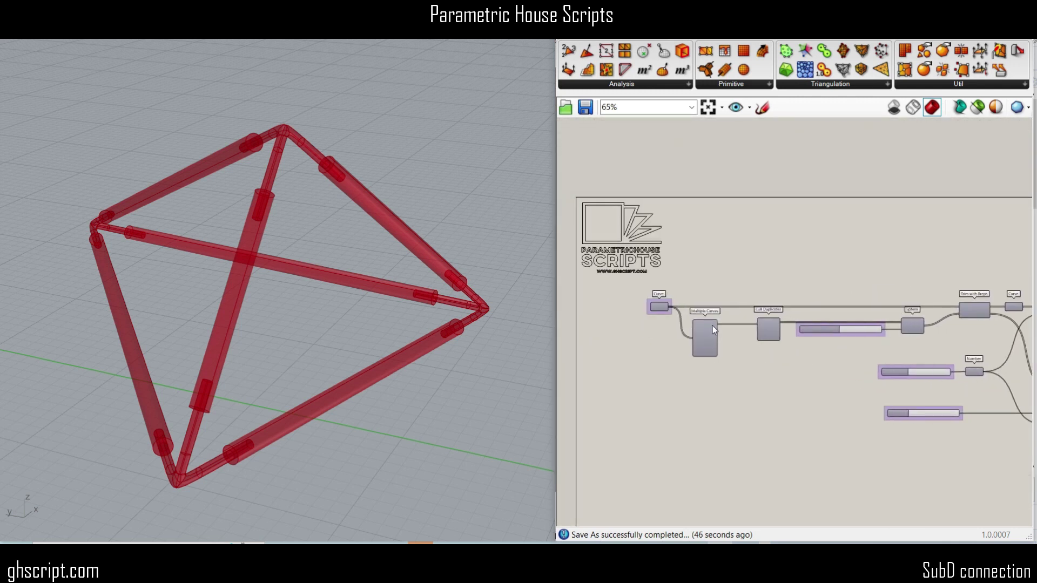
{"action": "right_click_drag", "start_coordinate": [996, 340], "coordinate": [807, 329]}
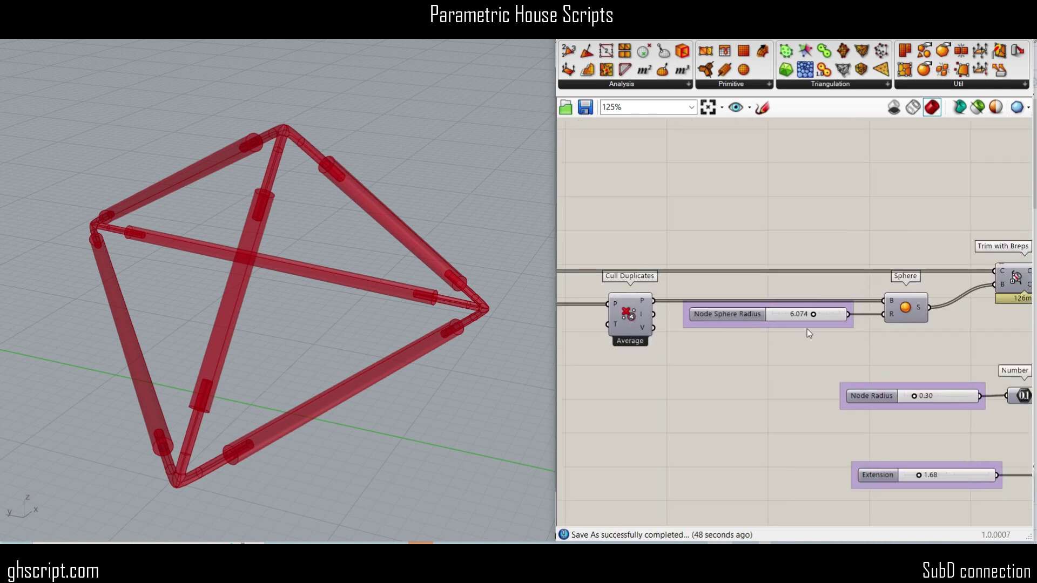
{"action": "right_click_drag", "start_coordinate": [1029, 343], "coordinate": [851, 334]}
{"action": "right_click_drag", "start_coordinate": [956, 340], "coordinate": [818, 335]}
{"action": "right_click_drag", "start_coordinate": [917, 316], "coordinate": [815, 316]}
{"action": "right_click_drag", "start_coordinate": [983, 340], "coordinate": [780, 335]}
{"action": "scroll", "coordinate": [813, 349], "scroll_direction": "down", "scroll_amount": 5}
{"action": "right_click_drag", "start_coordinate": [927, 361], "coordinate": [1010, 351]}
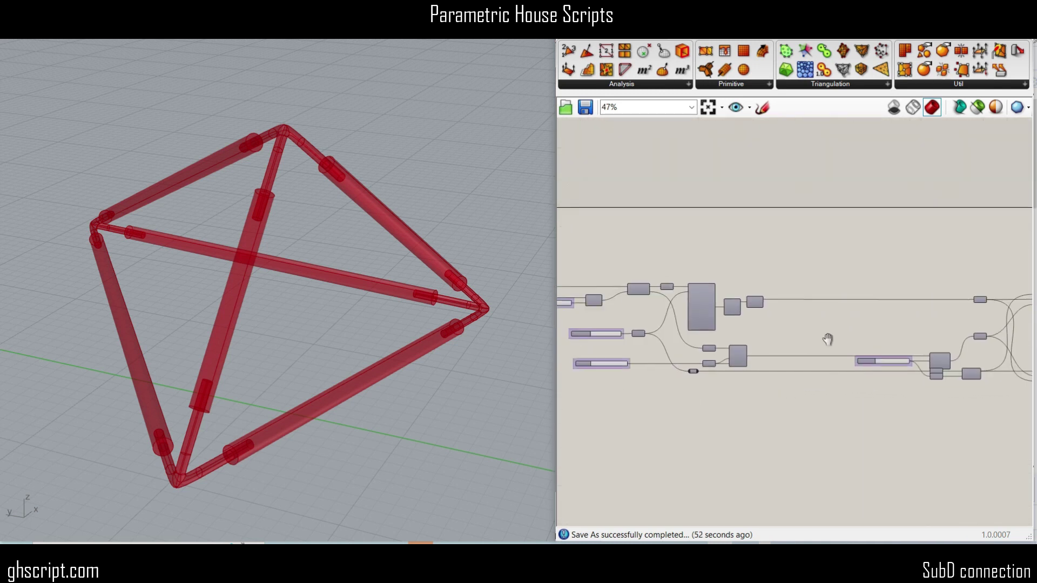
- Examine the definition's stages in detail: Curve, Multiple Curves, Cull Duplicates, Sphere, Trim with Breps, MultiPipe and the remaining components
{"action": "right_click_drag", "start_coordinate": [829, 340], "coordinate": [999, 346]}
{"action": "scroll", "coordinate": [663, 313], "scroll_direction": "up", "scroll_amount": 3}
{"action": "right_click_drag", "start_coordinate": [662, 314], "coordinate": [868, 363]}
{"action": "scroll", "coordinate": [734, 339], "scroll_direction": "up", "scroll_amount": 3}
{"action": "scroll", "coordinate": [733, 339], "scroll_direction": "up", "scroll_amount": 3}
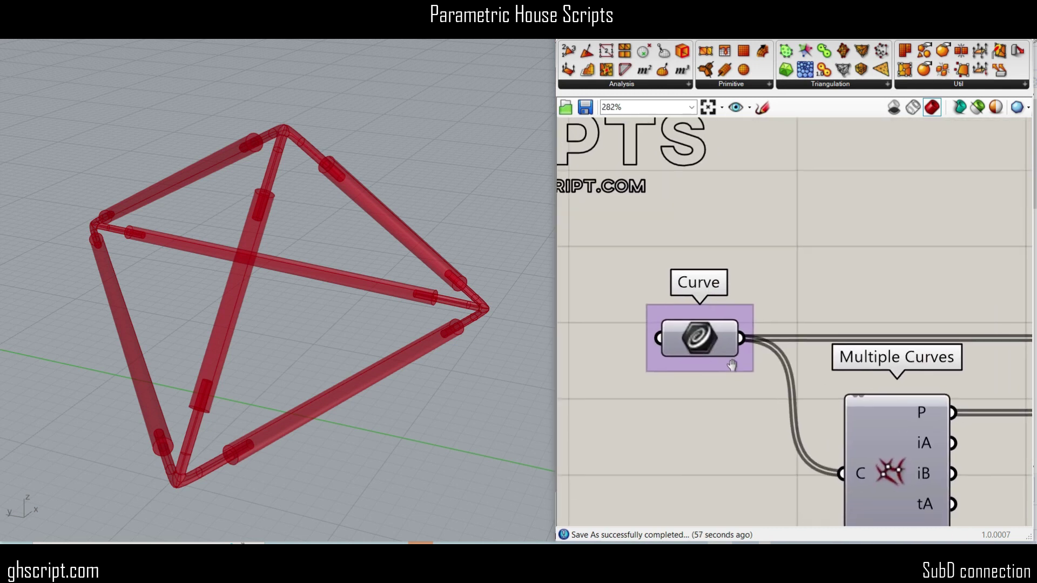
{"action": "scroll", "coordinate": [665, 365], "scroll_direction": "down", "scroll_amount": 6}
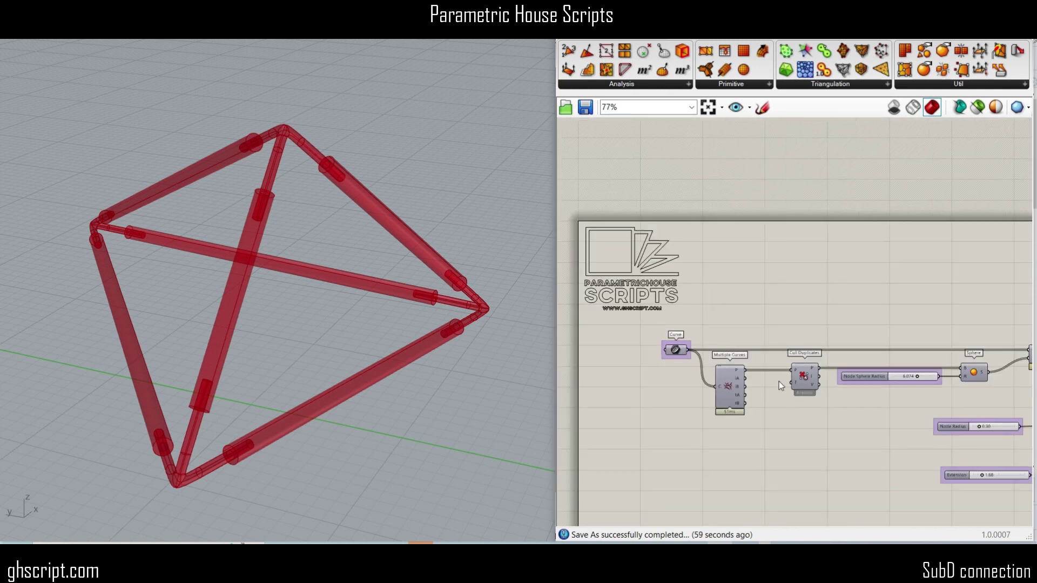
{"action": "right_click_drag", "start_coordinate": [921, 358], "coordinate": [734, 361]}
{"action": "scroll", "coordinate": [682, 383], "scroll_direction": "up", "scroll_amount": 4}
{"action": "scroll", "coordinate": [692, 381], "scroll_direction": "down", "scroll_amount": 4}
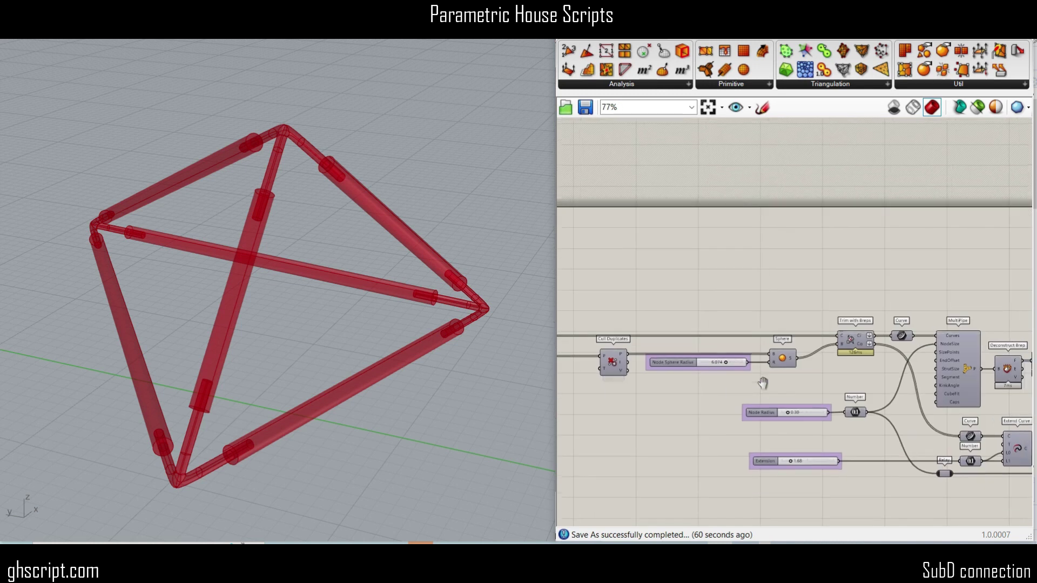
{"action": "scroll", "coordinate": [725, 368], "scroll_direction": "up", "scroll_amount": 2}
{"action": "scroll", "coordinate": [725, 365], "scroll_direction": "down", "scroll_amount": 4}
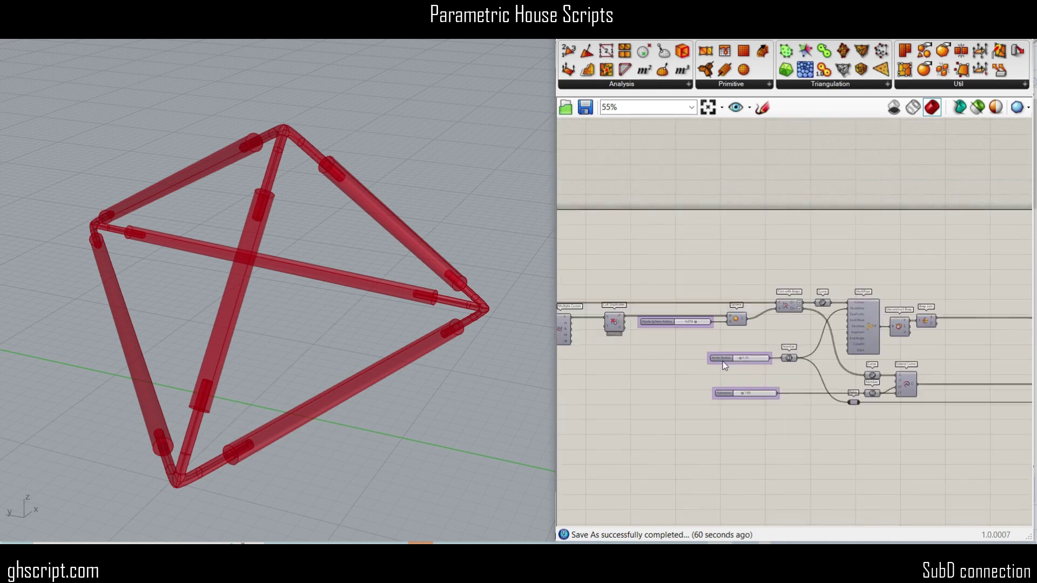
{"action": "right_click_drag", "start_coordinate": [946, 372], "coordinate": [743, 365]}
{"action": "scroll", "coordinate": [746, 369], "scroll_direction": "down", "scroll_amount": 5}
{"action": "right_click_drag", "start_coordinate": [922, 367], "coordinate": [777, 366]}
{"action": "scroll", "coordinate": [776, 366], "scroll_direction": "up", "scroll_amount": 4}
{"action": "scroll", "coordinate": [779, 372], "scroll_direction": "up", "scroll_amount": 5}
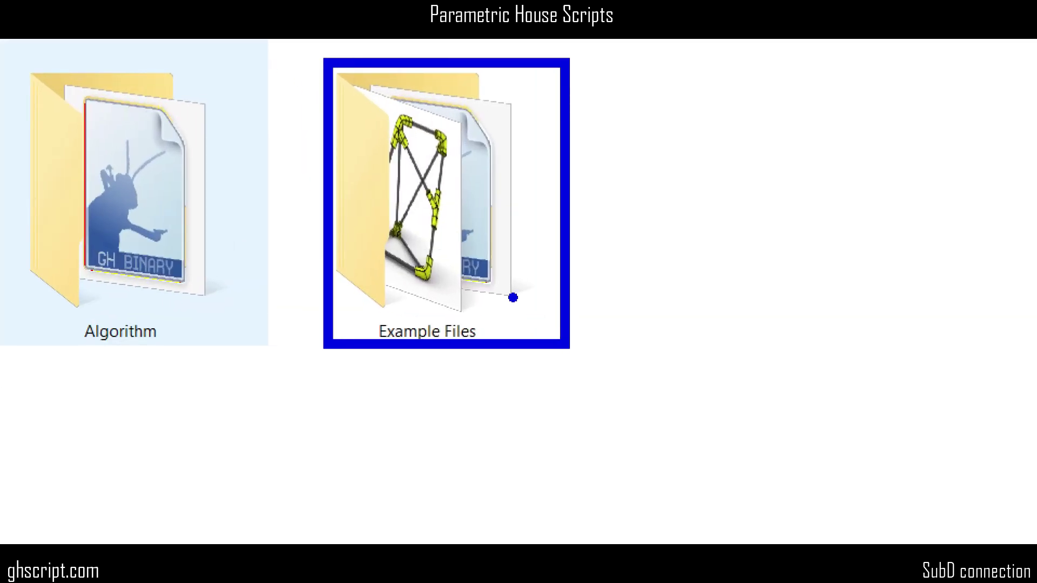
- Open the Example Files folder and examine the yellow-jointed frame example with its SubD Connection inputs and preview components
{"action": "double_click", "coordinate": [425, 208]}
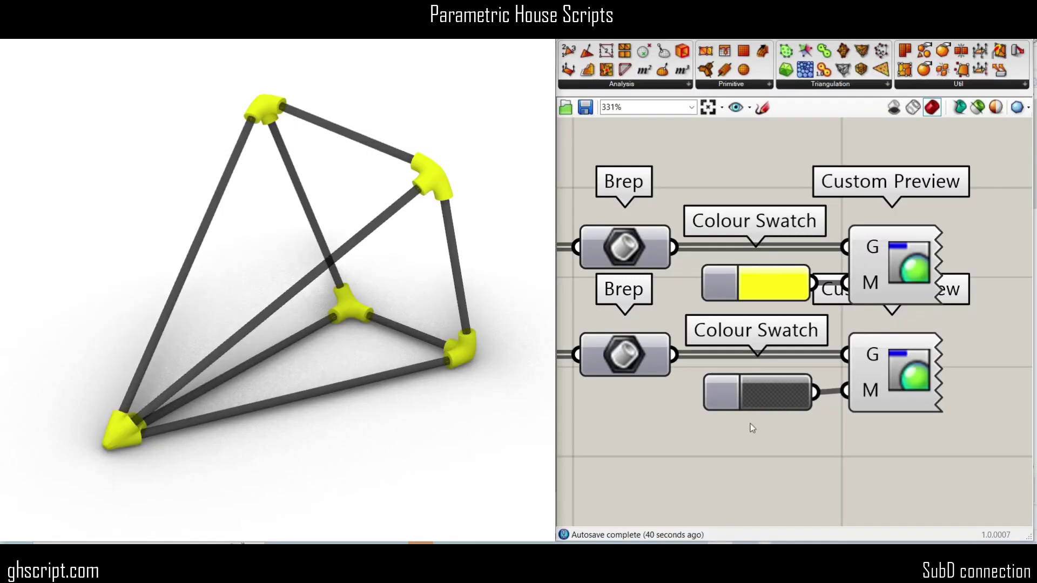
{"action": "mouse_move", "coordinate": [391, 359]}
{"action": "right_mouse_down"}
{"action": "mouse_move", "coordinate": [391, 281]}
{"action": "mouse_move", "coordinate": [329, 354]}
{"action": "mouse_move", "coordinate": [387, 355]}
{"action": "right_mouse_up"}
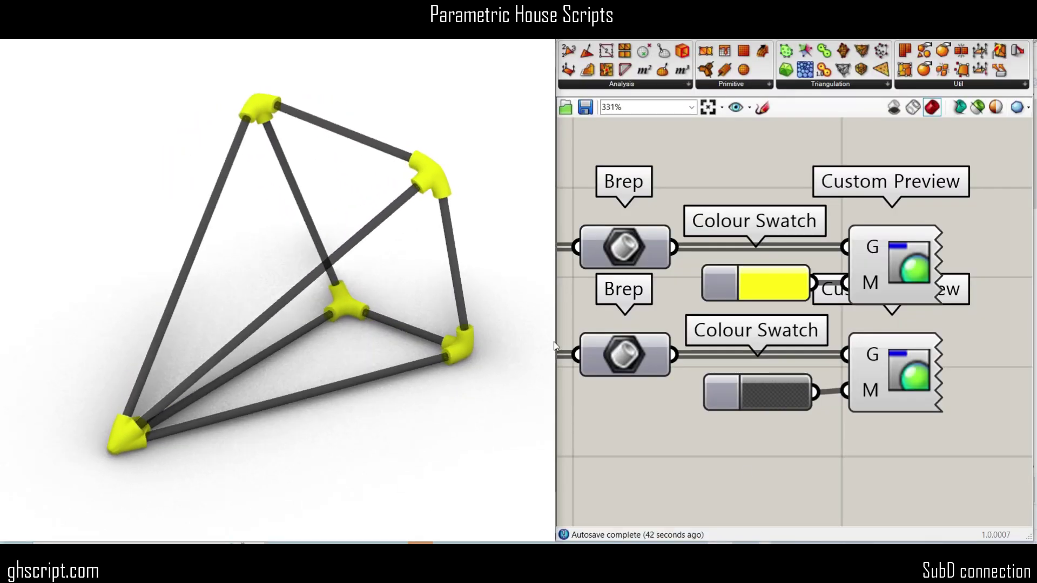
{"action": "right_click_drag", "start_coordinate": [698, 313], "coordinate": [894, 334]}
{"action": "scroll", "coordinate": [895, 338], "scroll_direction": "down", "scroll_amount": 5}
{"action": "scroll", "coordinate": [799, 327], "scroll_direction": "up", "scroll_amount": 4}
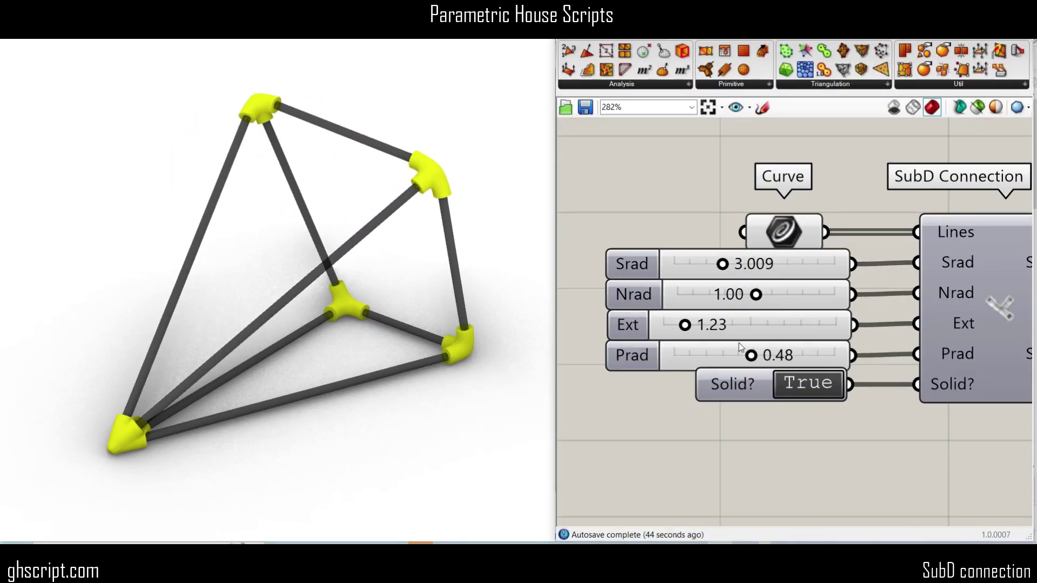
{"action": "right_click_drag", "start_coordinate": [859, 297], "coordinate": [815, 297]}
{"action": "scroll", "coordinate": [816, 296], "scroll_direction": "down", "scroll_amount": 3}
{"action": "right_click_drag", "start_coordinate": [968, 301], "coordinate": [731, 301]}
{"action": "scroll", "coordinate": [798, 292], "scroll_direction": "up", "scroll_amount": 3}
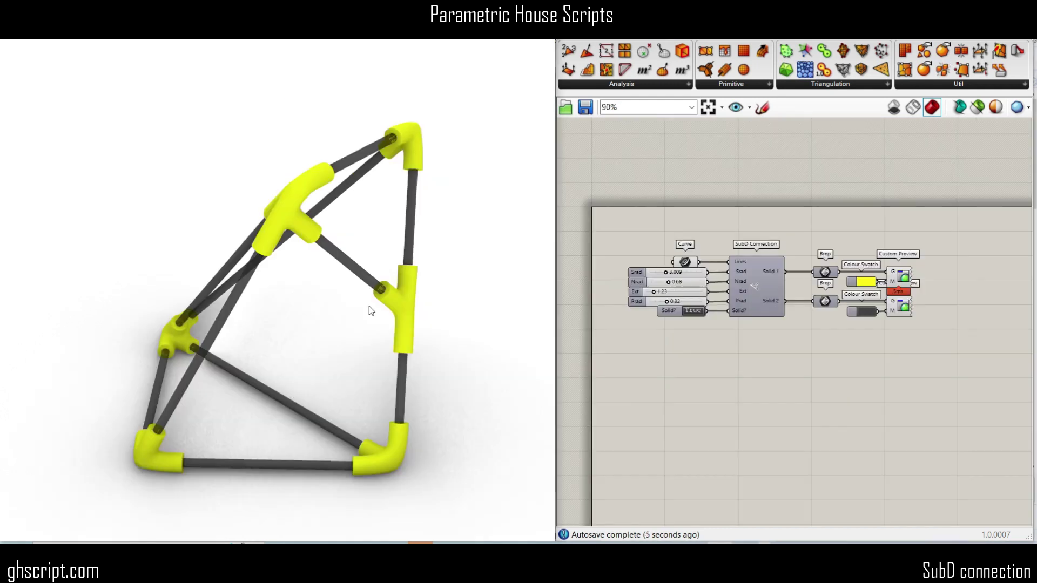
- Examine the second example frame and the single-node example with five pipes from different angles
{"action": "right_click_drag", "start_coordinate": [371, 301], "coordinate": [111, 332]}
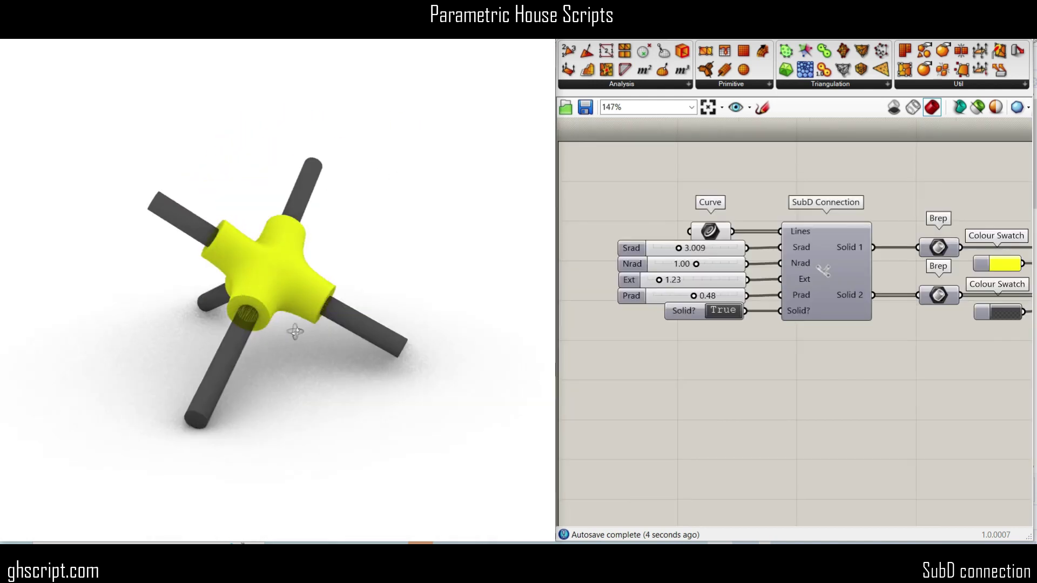
{"action": "right_click_drag", "start_coordinate": [299, 331], "coordinate": [359, 351]}
{"action": "scroll", "coordinate": [394, 324], "scroll_direction": "up", "scroll_amount": 3}
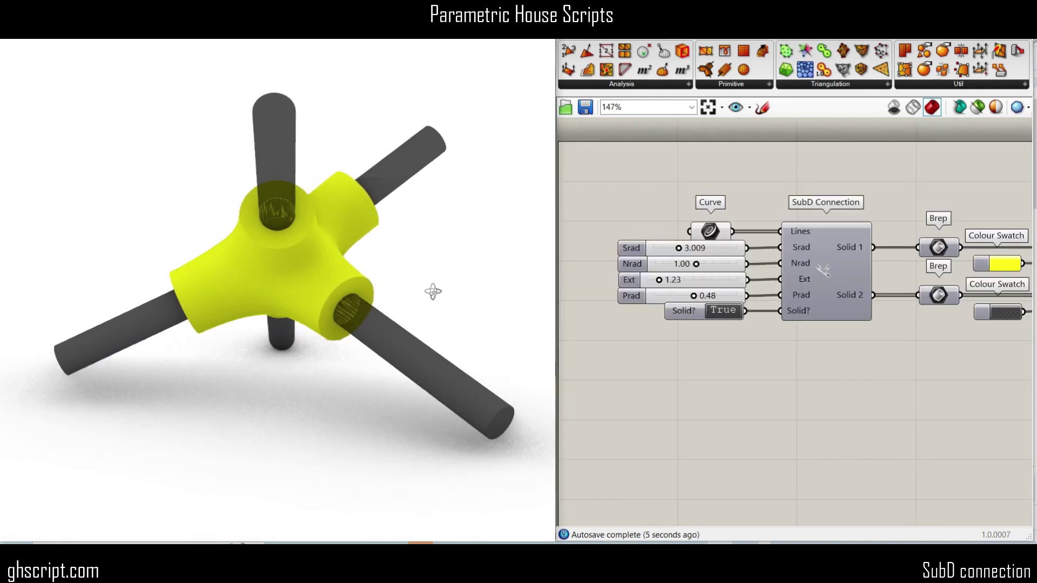
{"action": "right_click_drag", "start_coordinate": [433, 292], "coordinate": [280, 172]}
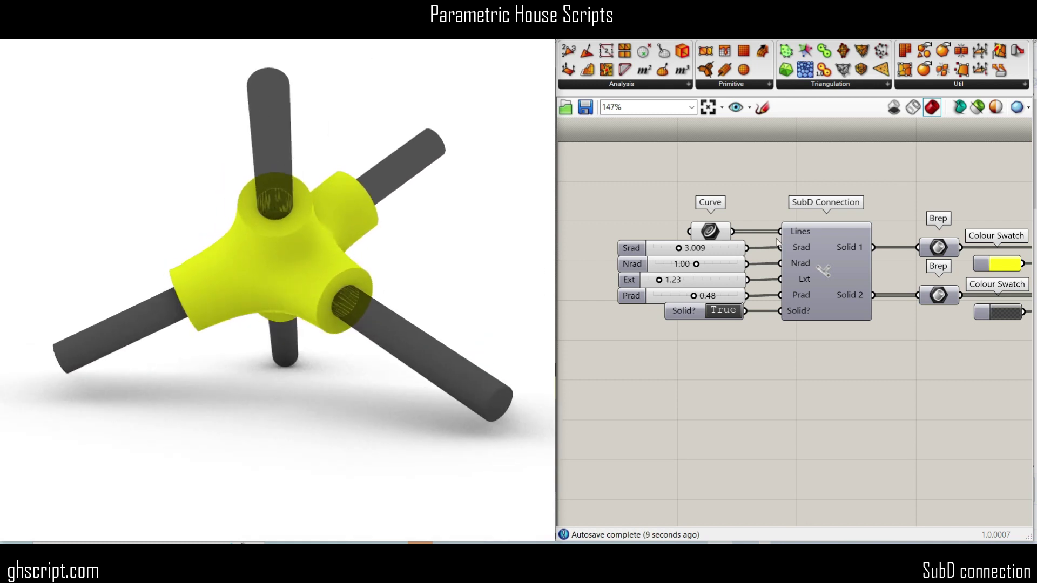
- Bake the single-node example's curves from the Curve parameter
{"action": "right_click", "coordinate": [714, 232]}
{"action": "left_click", "coordinate": [739, 283]}
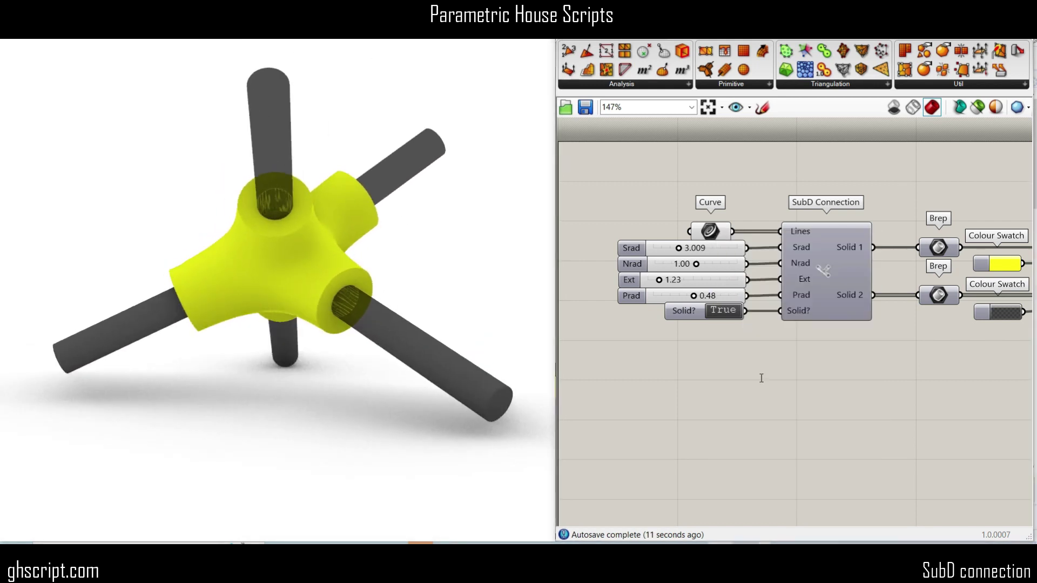
{"action": "left_click", "coordinate": [751, 410]}
- Set the node's baked curves as multiple curves in the Curve parameter
{"action": "right_click", "coordinate": [711, 233]}
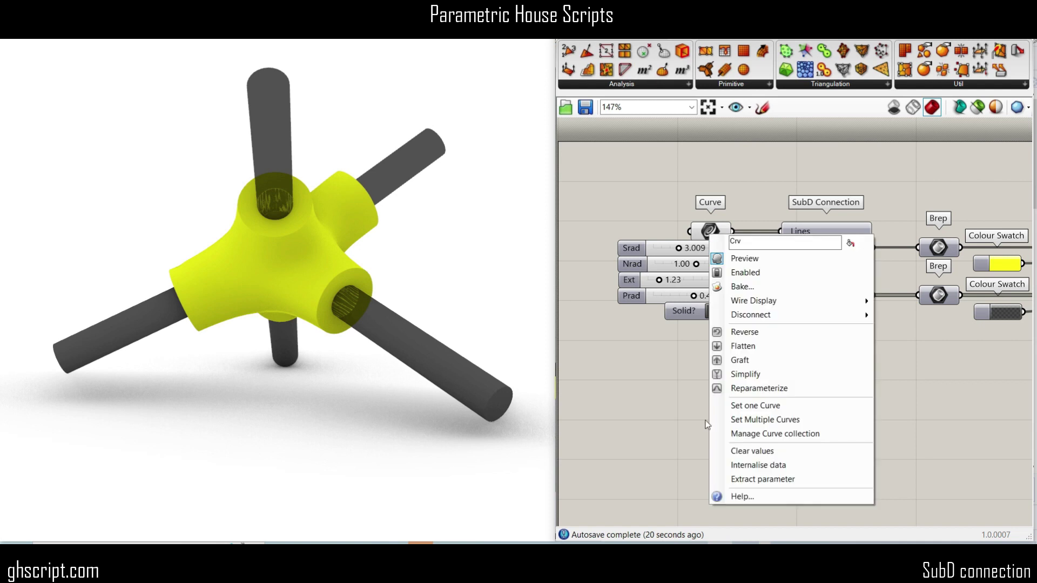
{"action": "left_click", "coordinate": [738, 420]}
{"action": "left_click_drag", "start_coordinate": [358, 406], "coordinate": [214, 206]}
{"action": "key", "text": "Return"}
- Turn on the upper line's control points, shift its top end point along the X axis and deselect it
{"action": "left_click", "coordinate": [263, 154]}
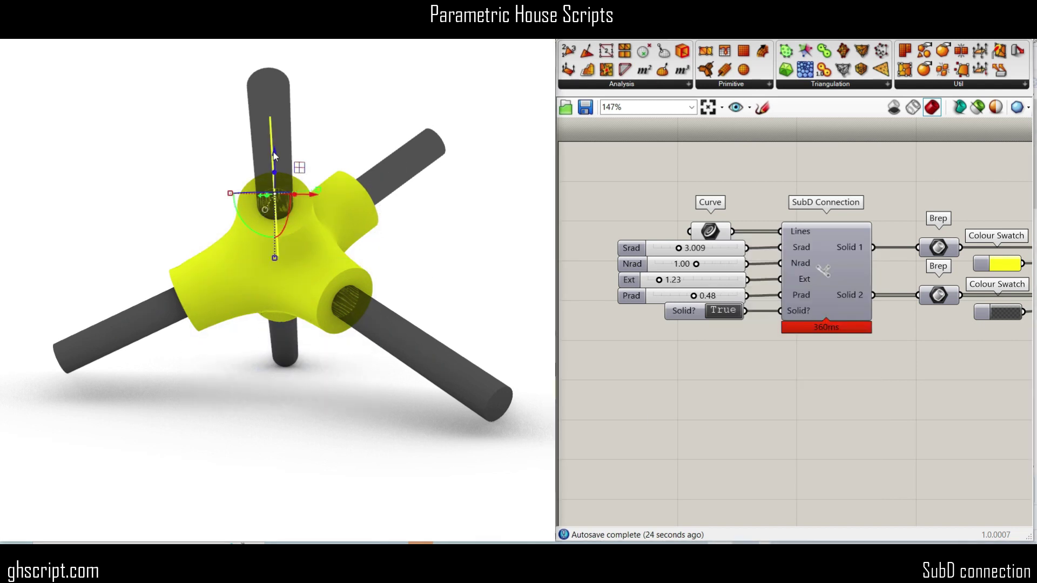
{"action": "key", "text": "F10"}
{"action": "left_click", "coordinate": [270, 117]}
{"action": "left_click_drag", "start_coordinate": [300, 118], "coordinate": [277, 122]}
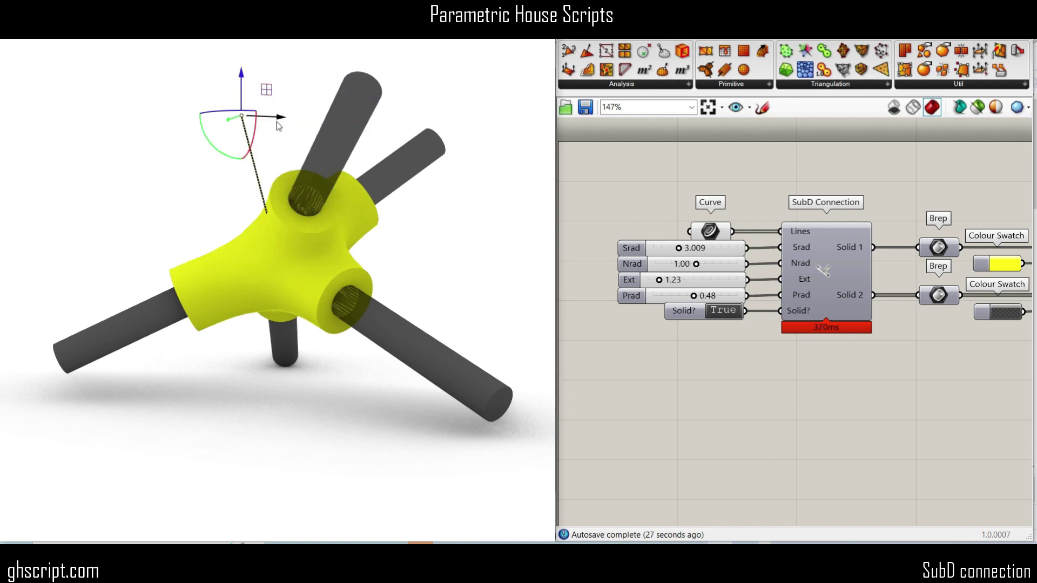
{"action": "left_click", "coordinate": [419, 111]}
- Examine the reshaped node joint and its pipes from several angles
{"action": "mouse_move", "coordinate": [378, 211]}
{"action": "right_mouse_down"}
{"action": "mouse_move", "coordinate": [294, 197]}
{"action": "mouse_move", "coordinate": [378, 214]}
{"action": "right_mouse_up"}
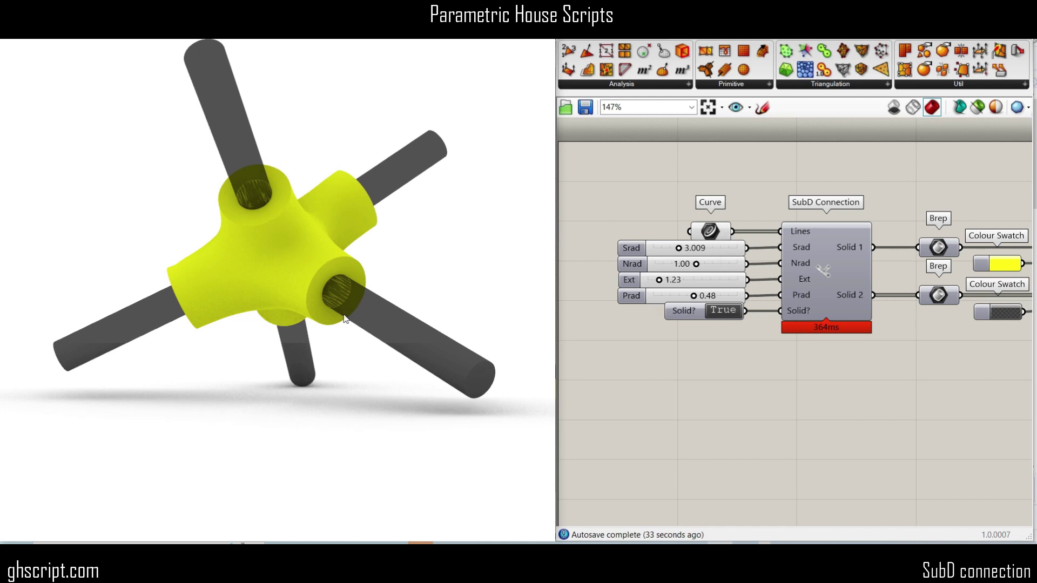
{"action": "right_click_drag", "start_coordinate": [344, 319], "coordinate": [316, 326]}
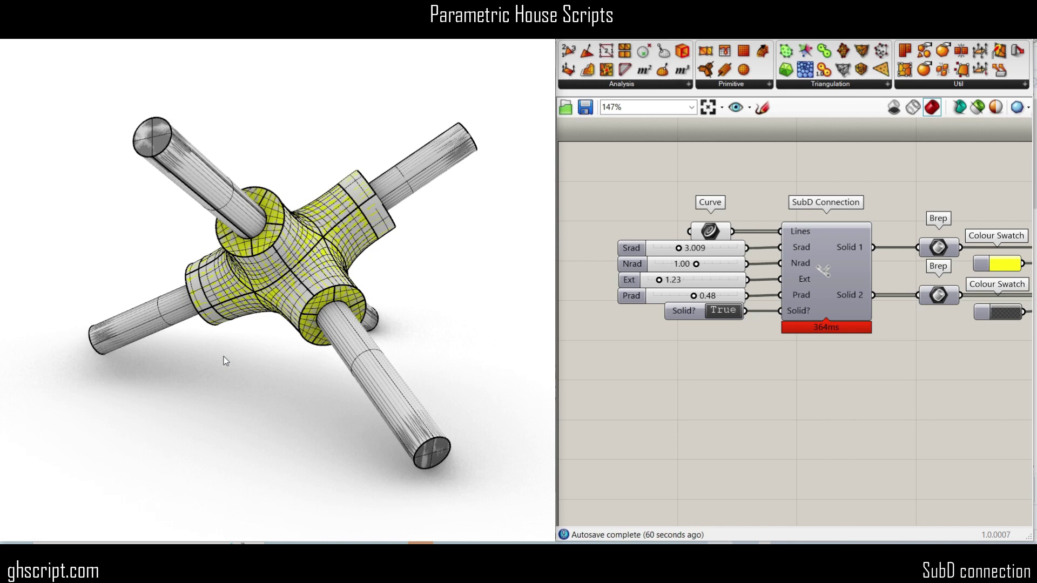
{"action": "right_click_drag", "start_coordinate": [224, 359], "coordinate": [268, 318]}
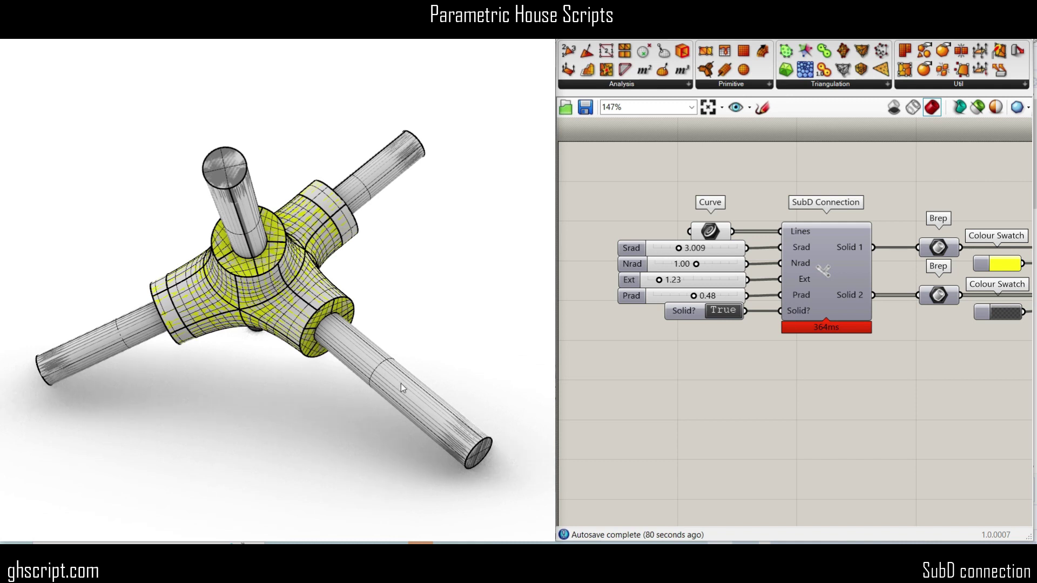
{"action": "right_click_drag", "start_coordinate": [400, 383], "coordinate": [433, 368]}
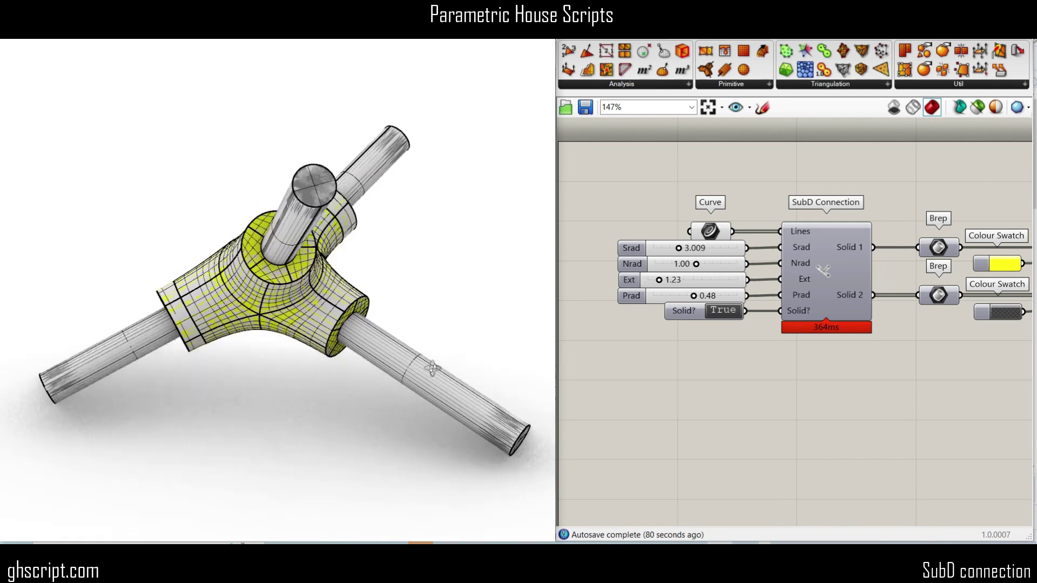